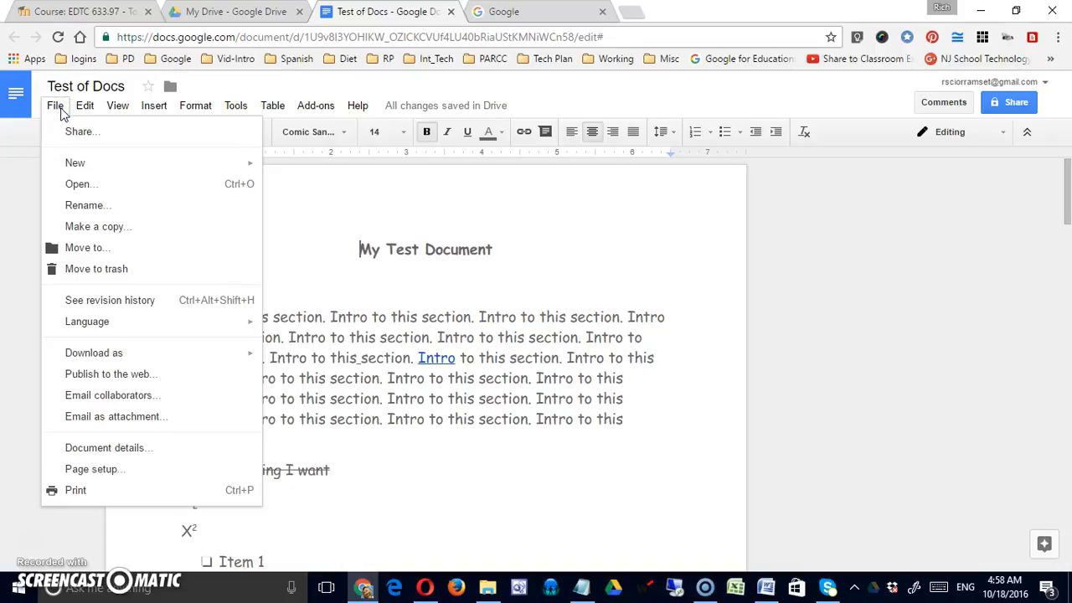
Step: Open the Share with others dialog for Test of Docs from the File menu
click(67, 136)
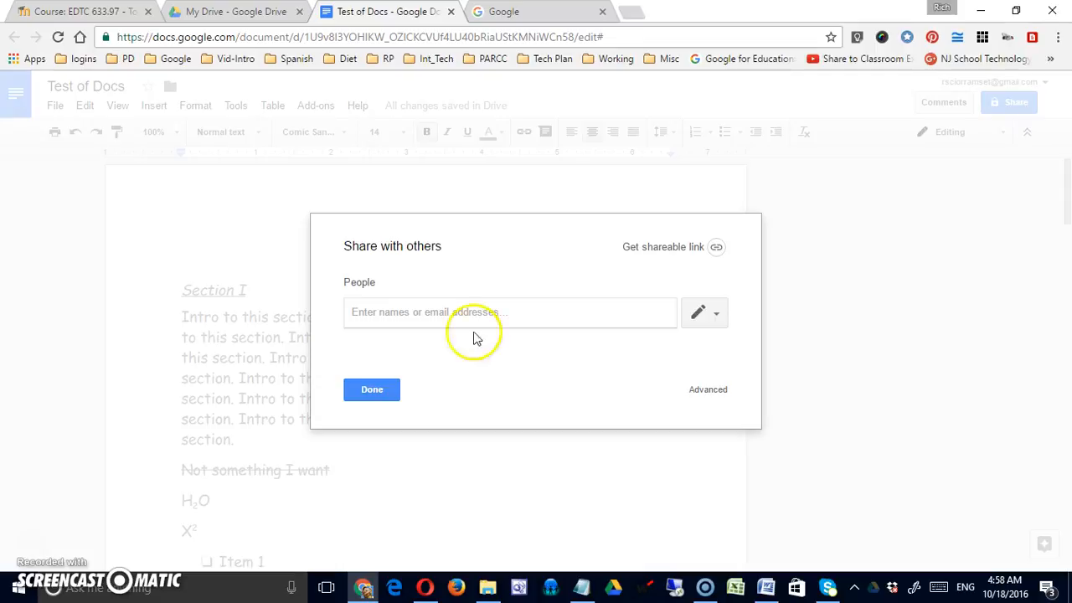
Step: Check the pencil permission levels, then view the Advanced sharing settings without changing access
click(721, 319)
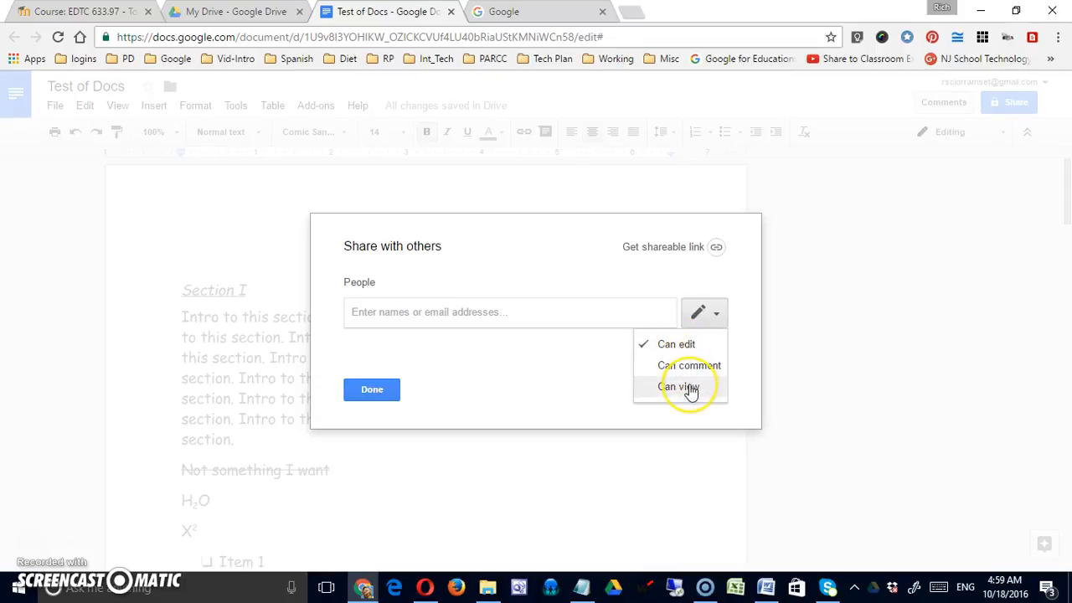
click(553, 390)
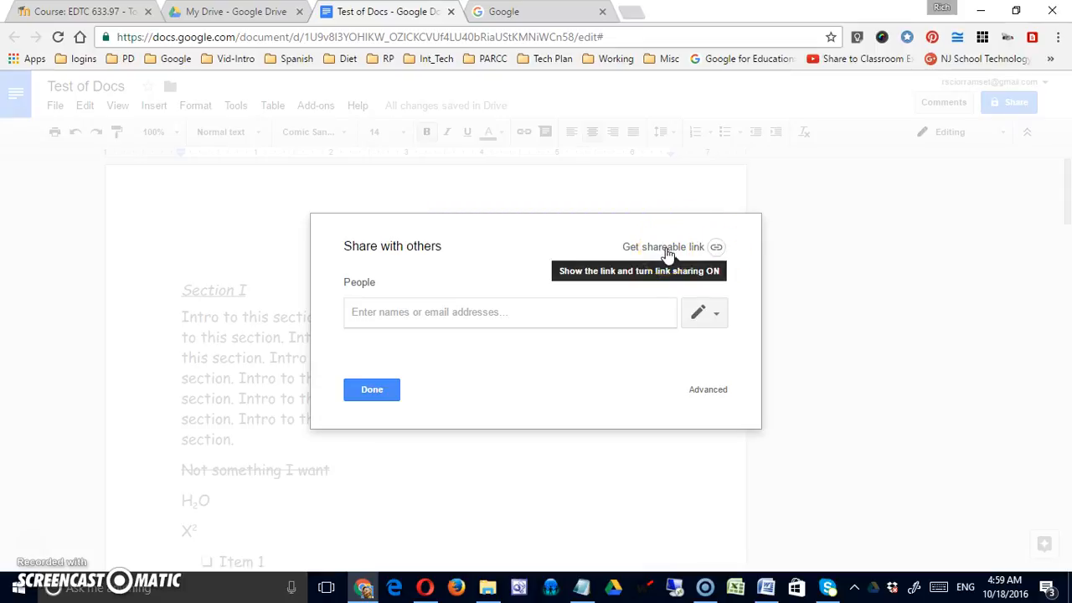
click(712, 389)
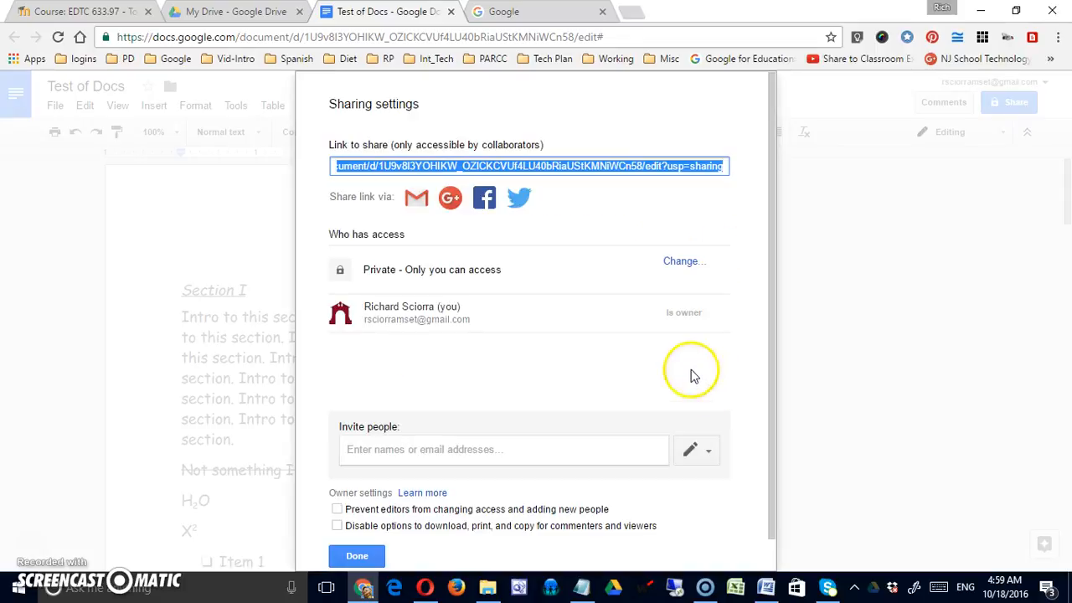
scroll(565, 376, down, 1)
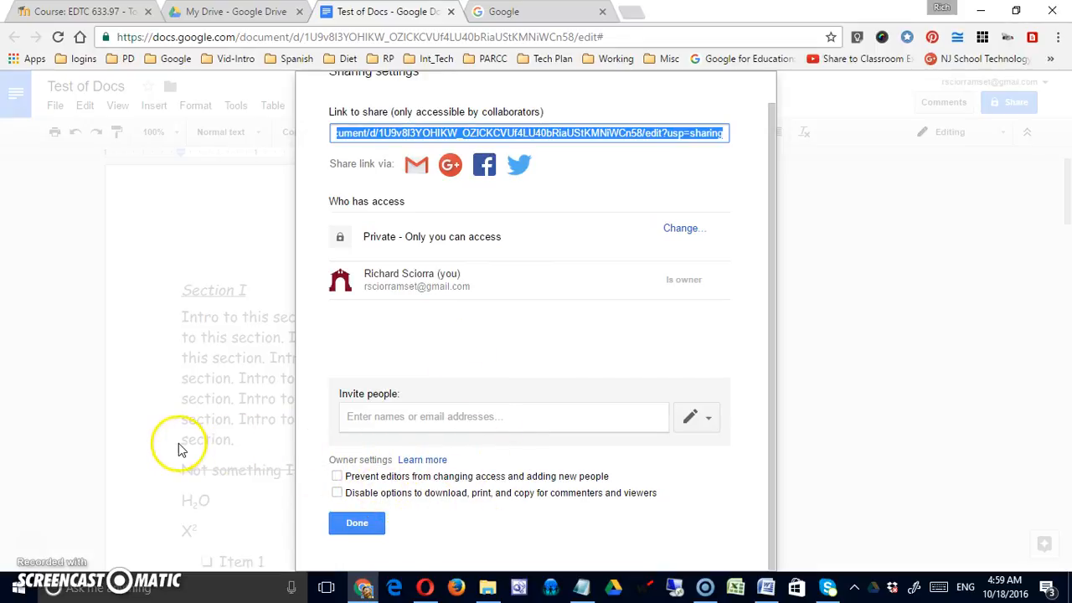
Step: Close the sharing settings and view the File > New options in Docs
click(369, 525)
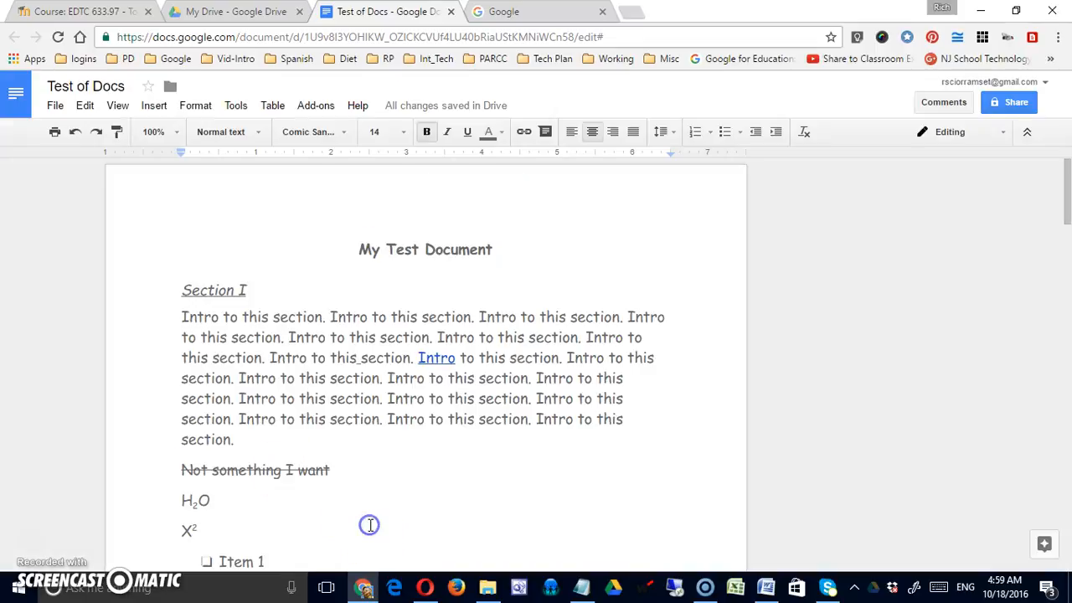
click(232, 338)
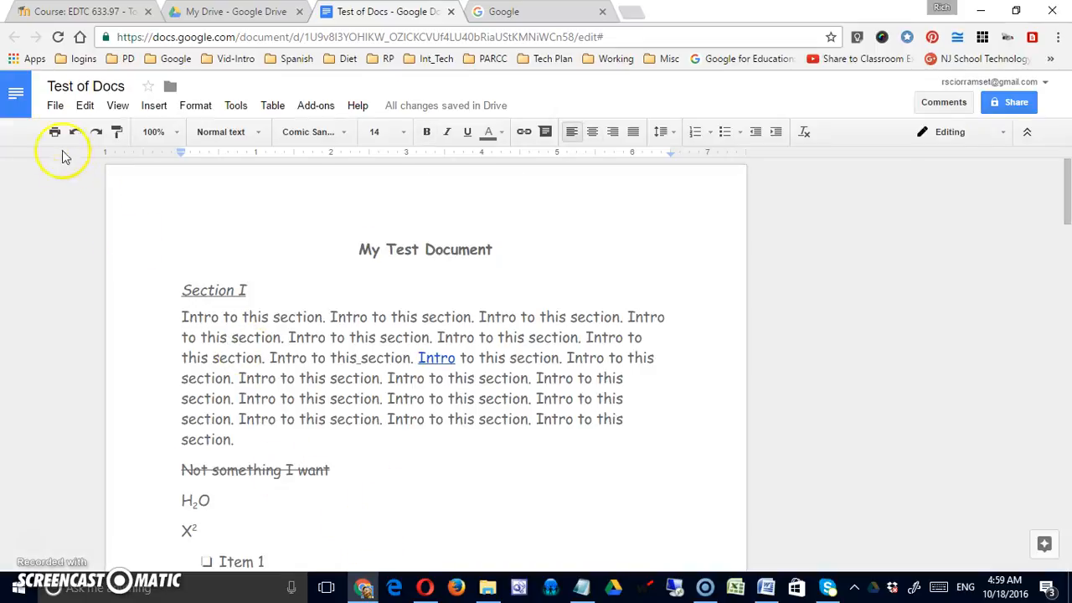
click(55, 106)
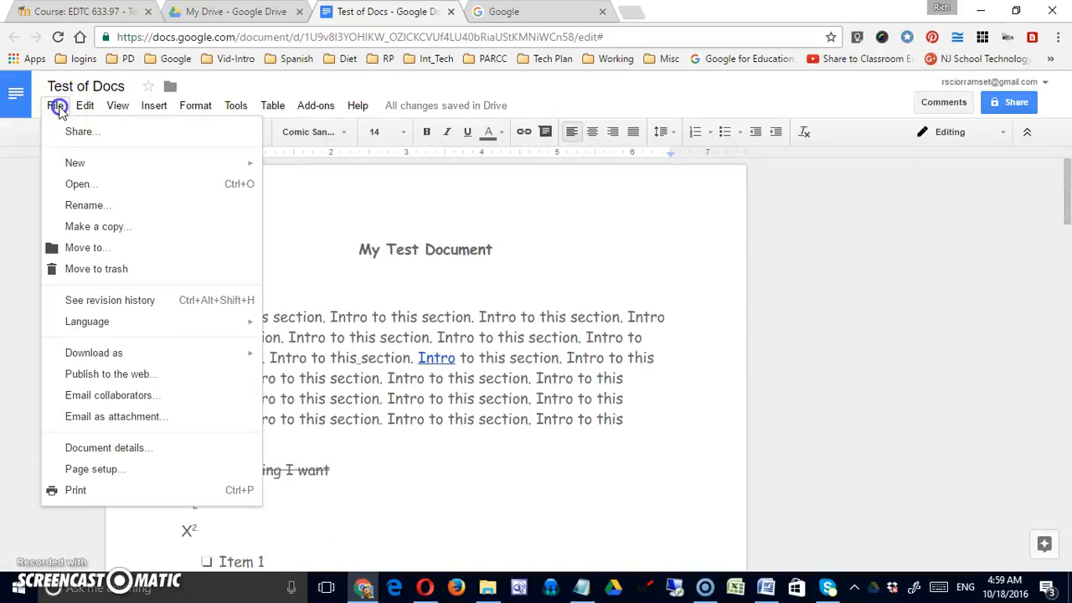
click(71, 164)
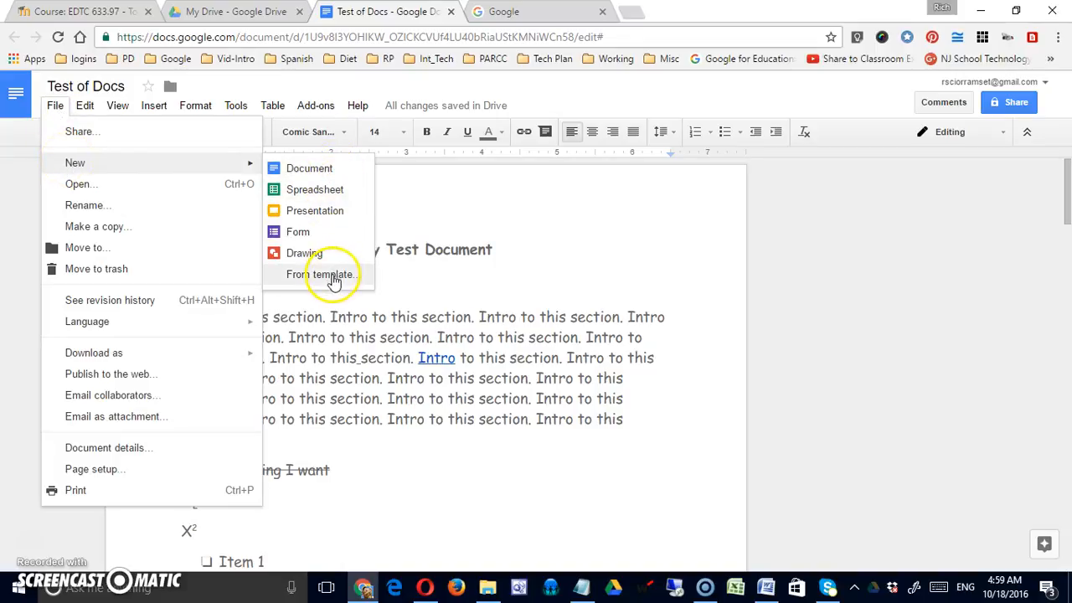
Step: Compare with My Drive's NEW > More item list, then reopen Test of Docs' File menu
click(228, 12)
click(74, 142)
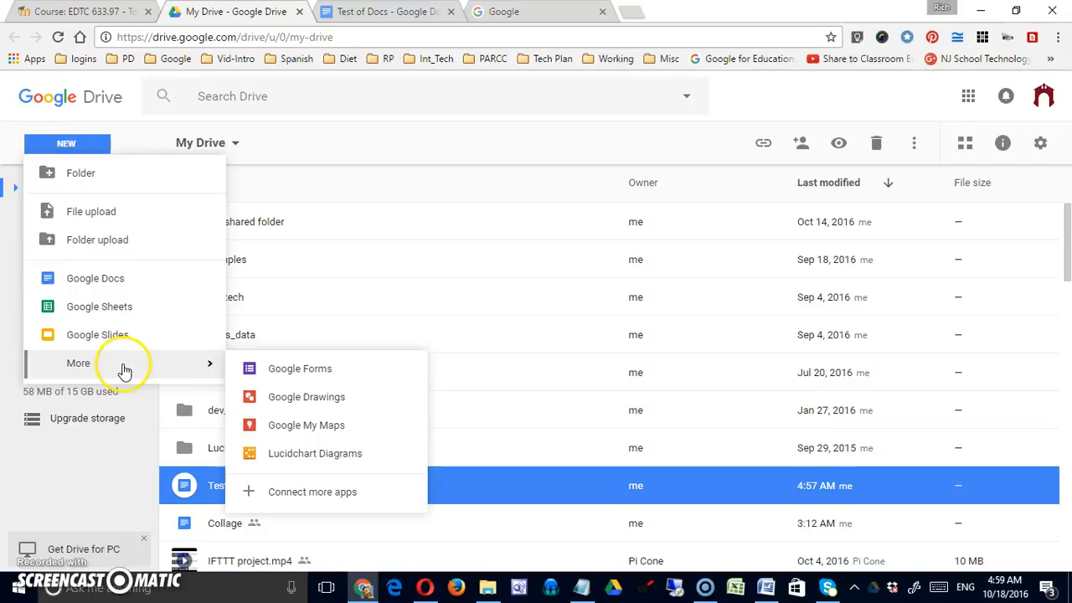
click(369, 15)
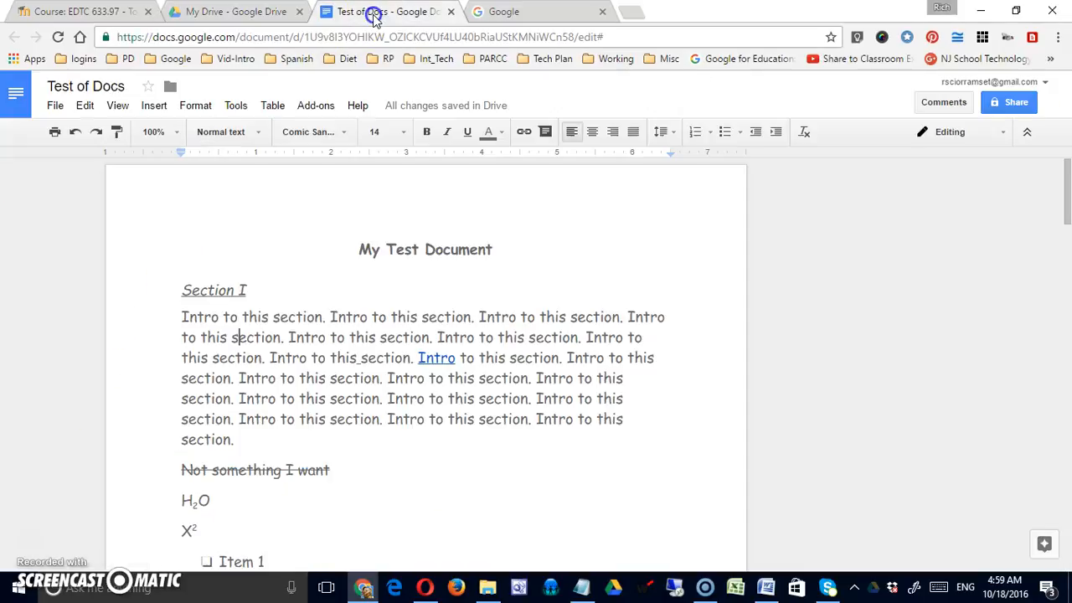
click(55, 106)
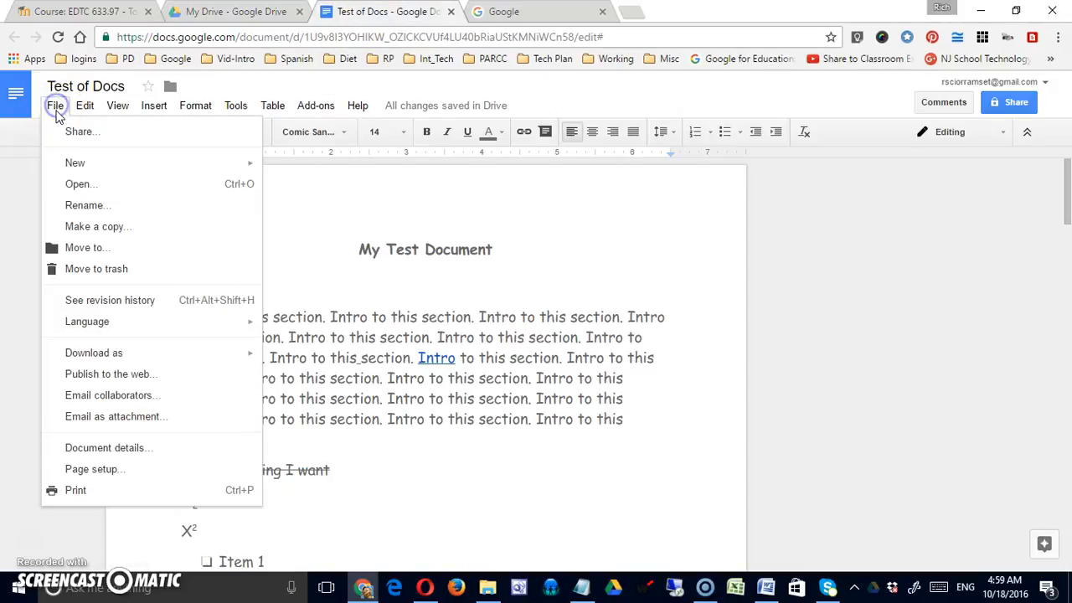
Step: Use File > New > From template, browse the gallery, and pick the Resume Serif template
mouse_move(74, 168)
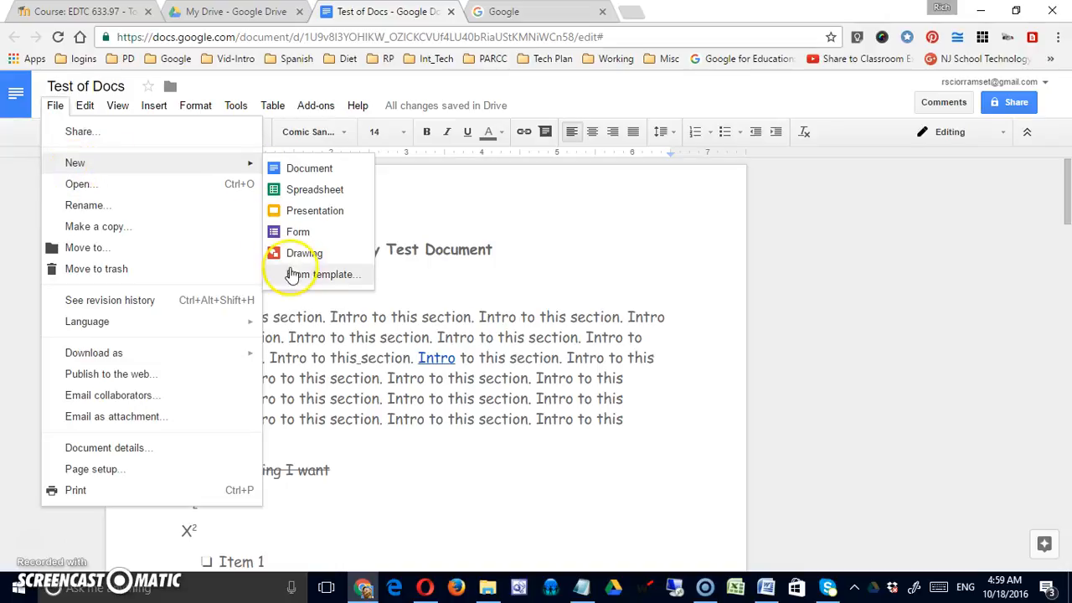
click(319, 275)
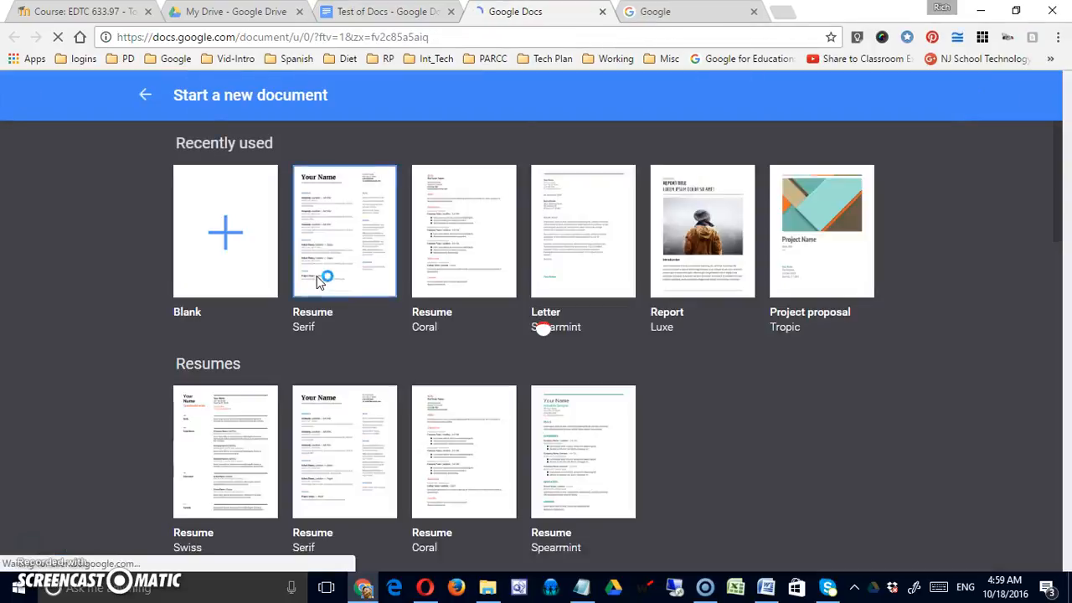
scroll(578, 377, down, 3)
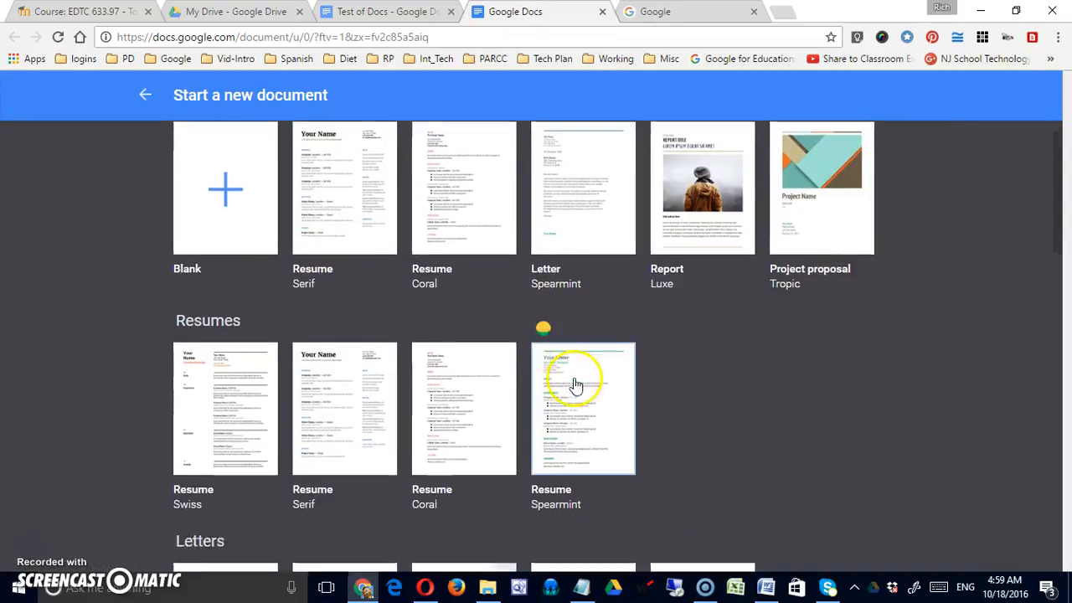
scroll(596, 375, down, 4)
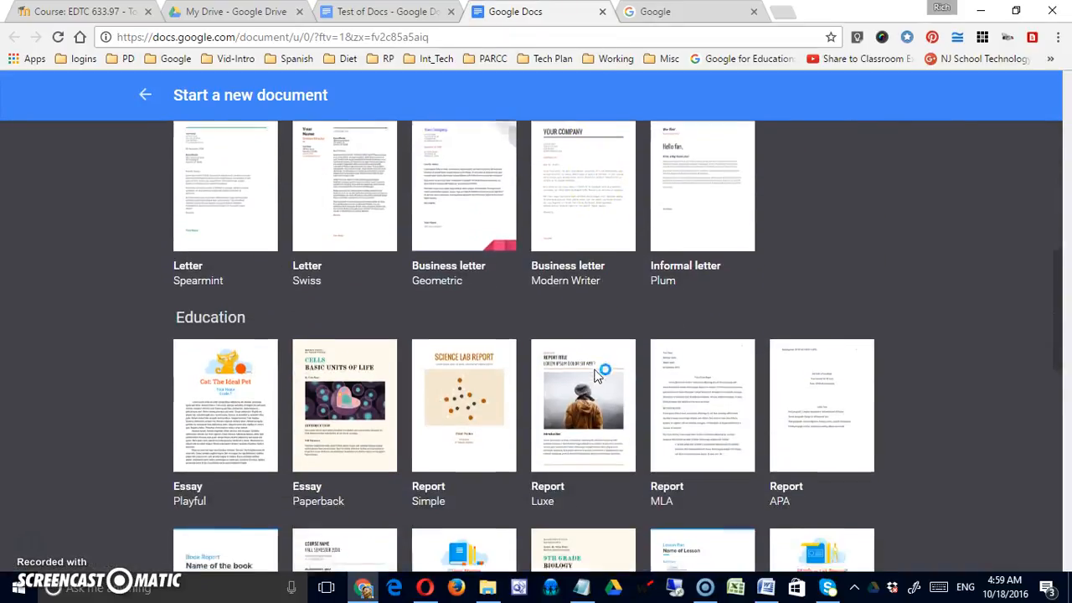
scroll(593, 379, down, 1)
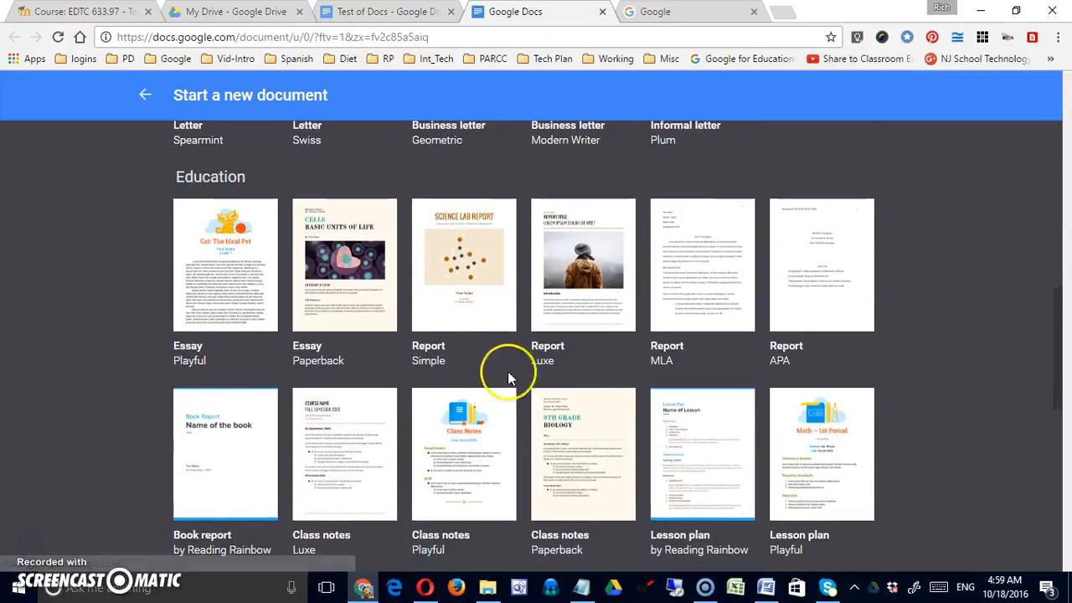
scroll(507, 372, down, 3)
scroll(467, 395, up, 10)
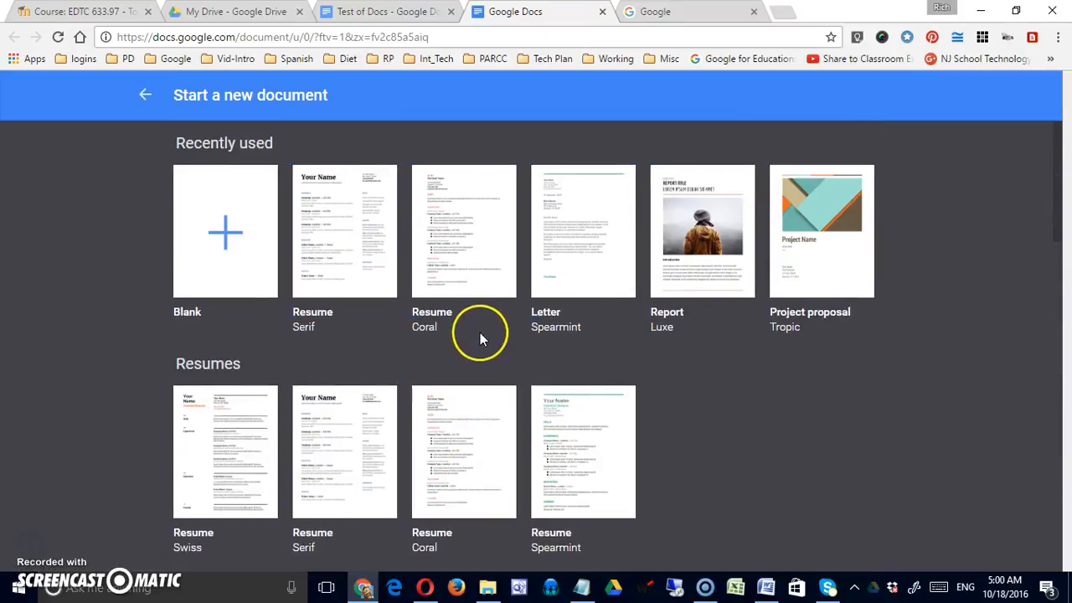
click(345, 254)
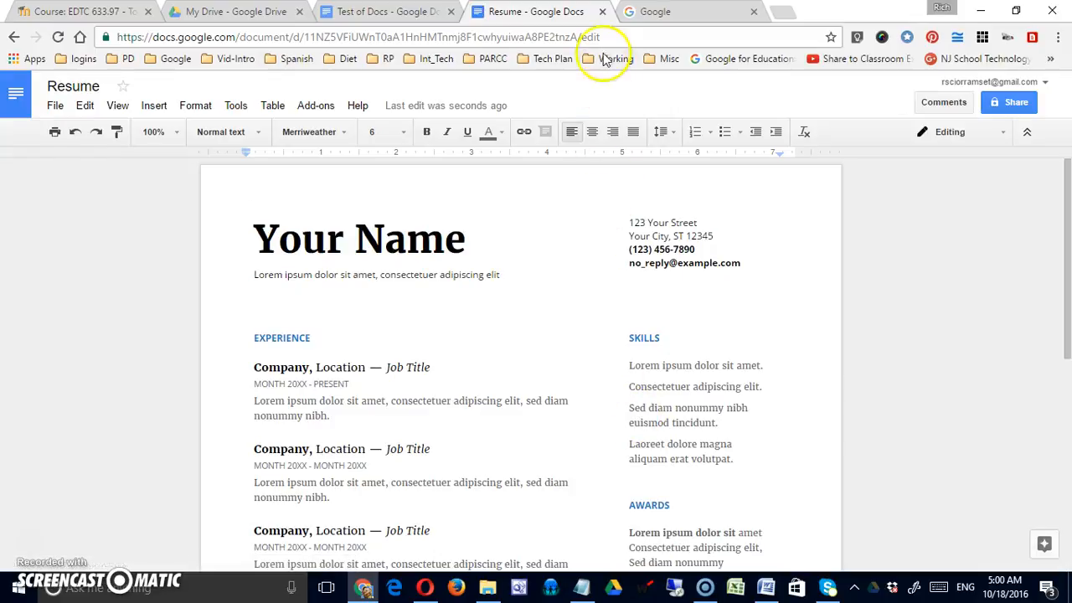
Step: Close the Resume document and bring up the Rename title box for Test of Docs
click(602, 12)
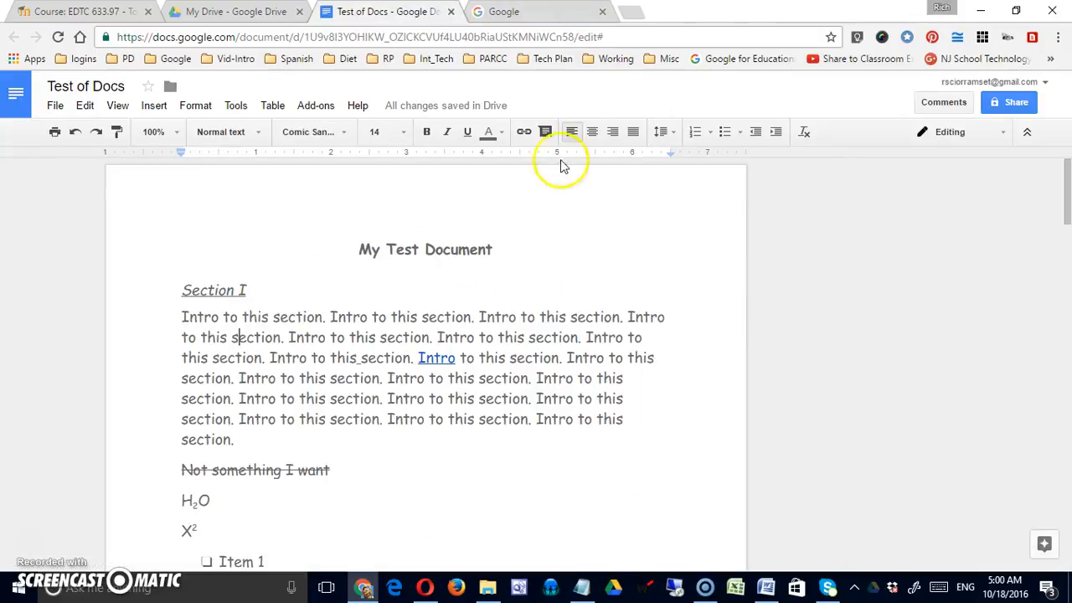
click(55, 107)
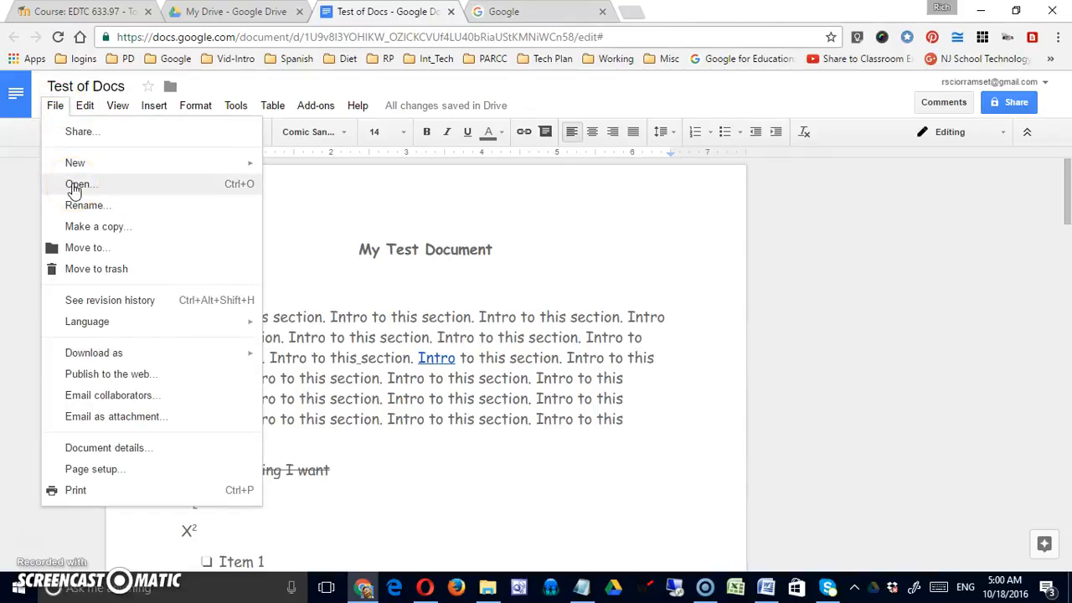
click(75, 203)
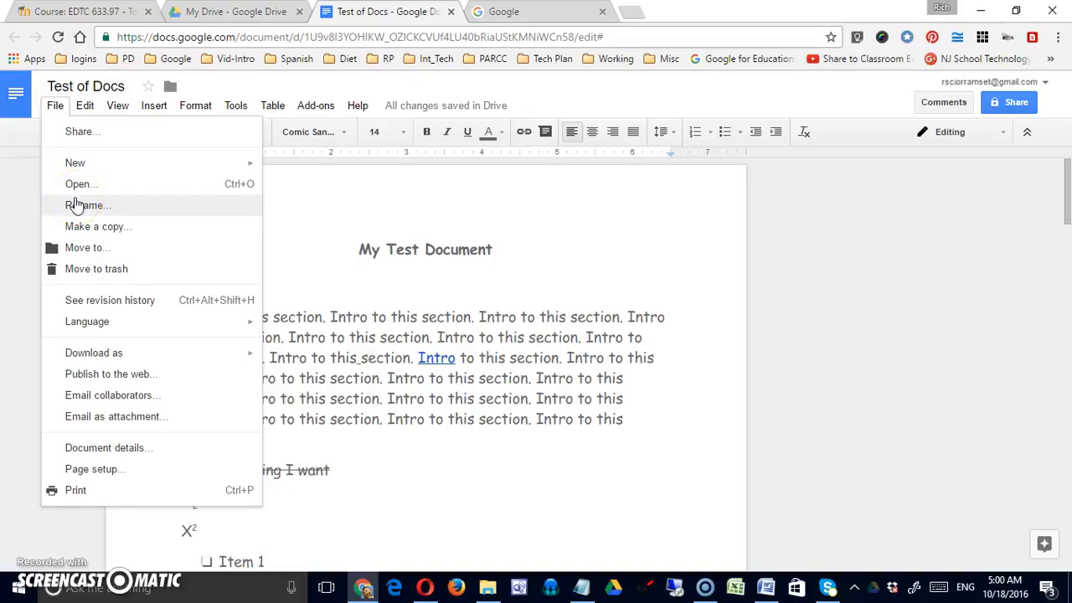
click(76, 87)
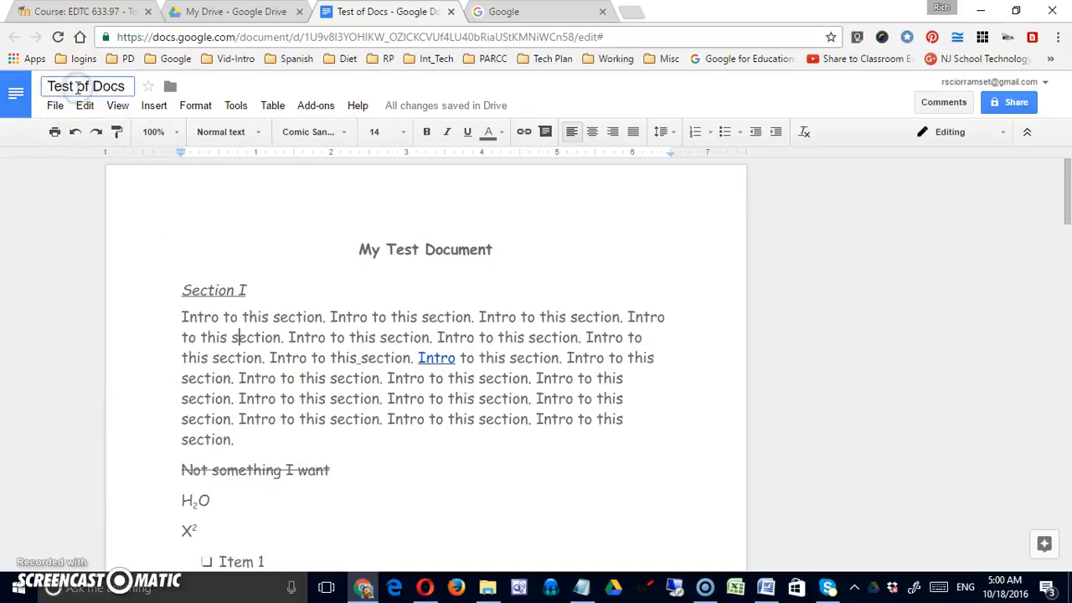
click(55, 105)
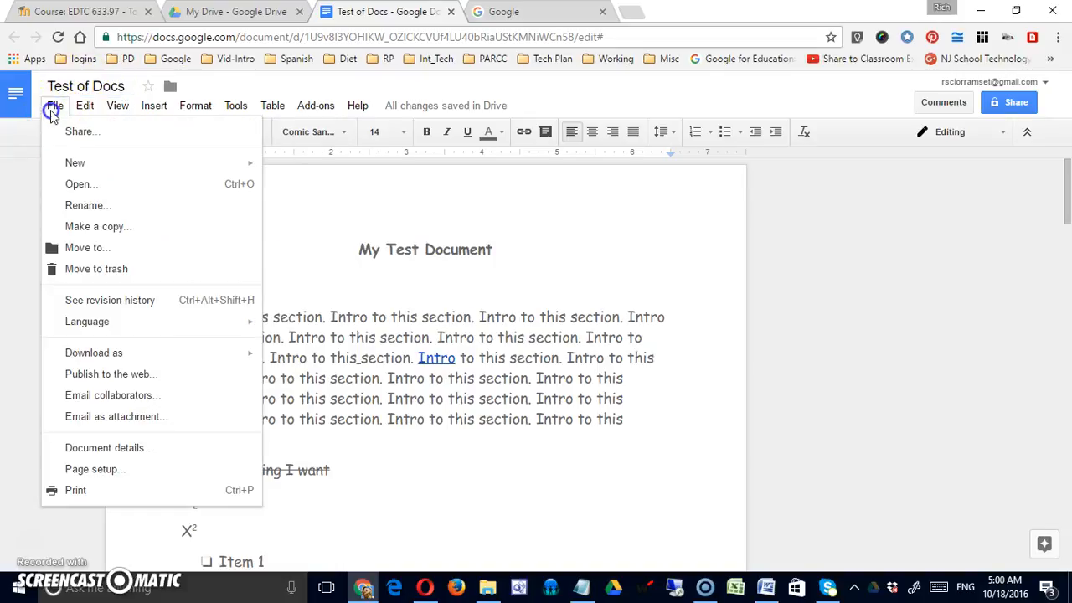
Step: Start a copy of the document and edit its name to Test of Docs 2
click(107, 238)
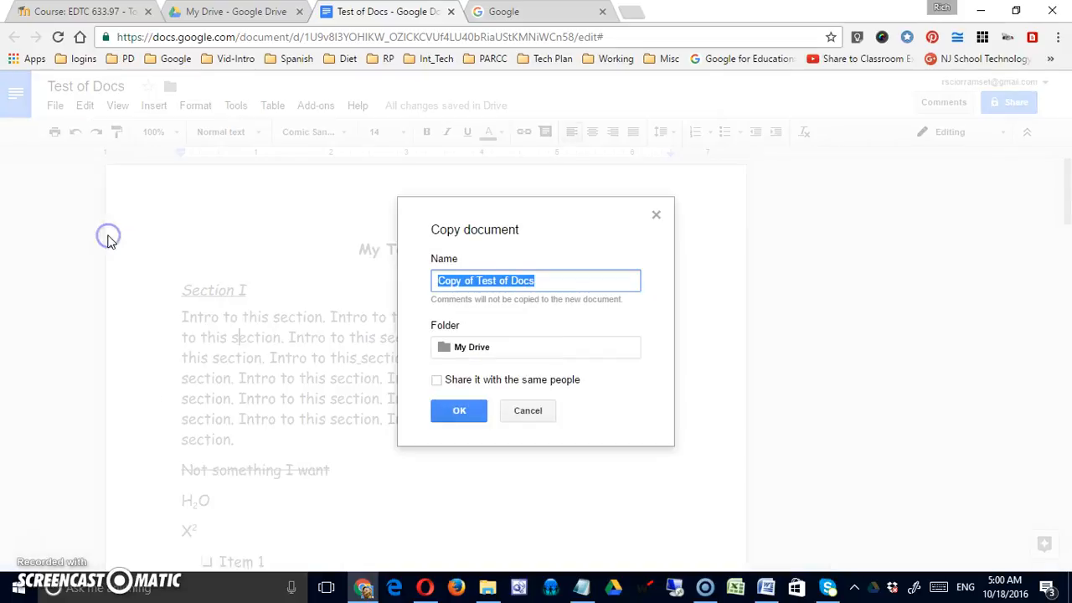
click(475, 283)
key(BackSpace)
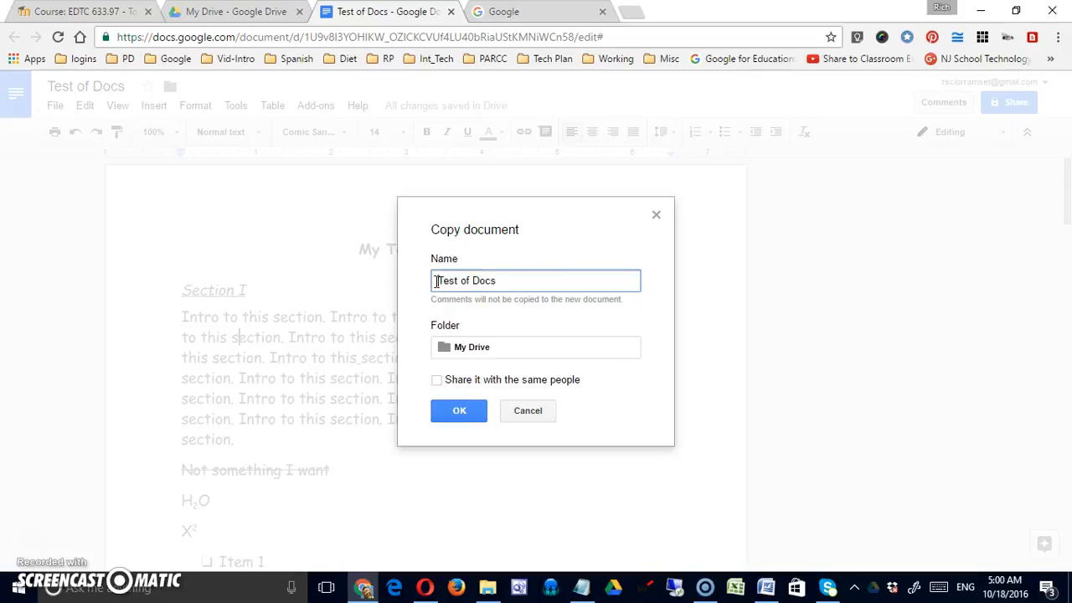
click(527, 281)
Step: Create a 'junk' folder inside My Drive > Staff_Resources and choose it as the copy's folder
click(472, 347)
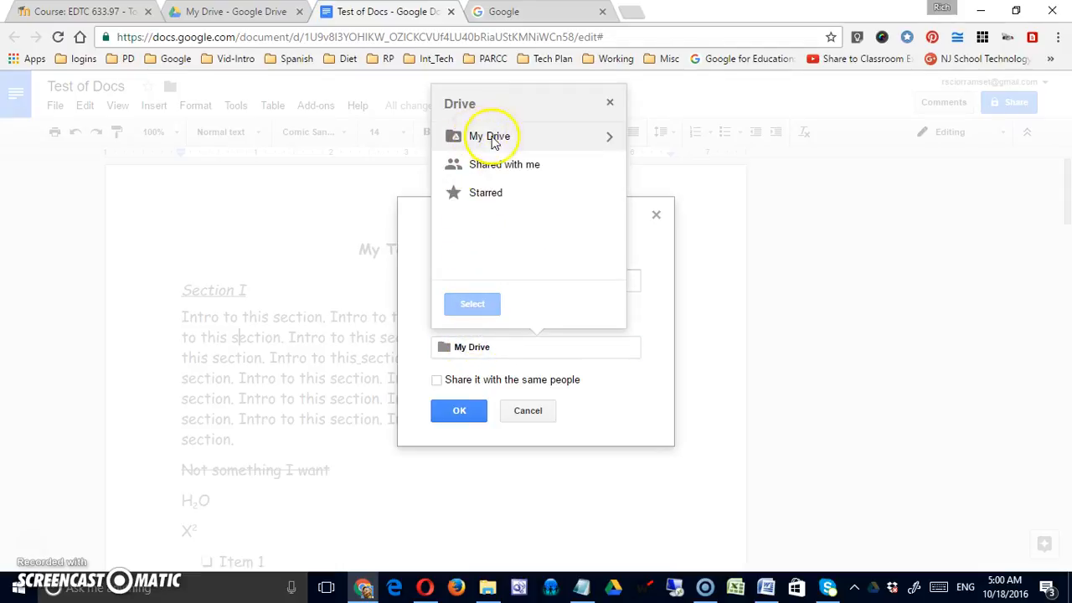
click(608, 139)
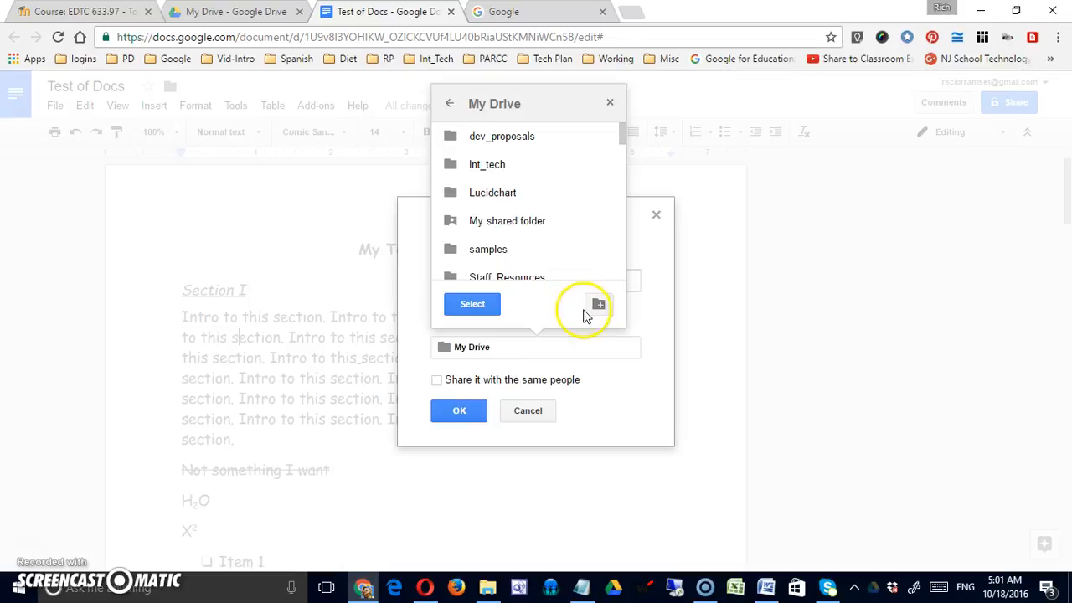
mouse_move(621, 143)
mouse_down()
mouse_move(621, 161)
mouse_move(624, 148)
mouse_up()
mouse_move(535, 210)
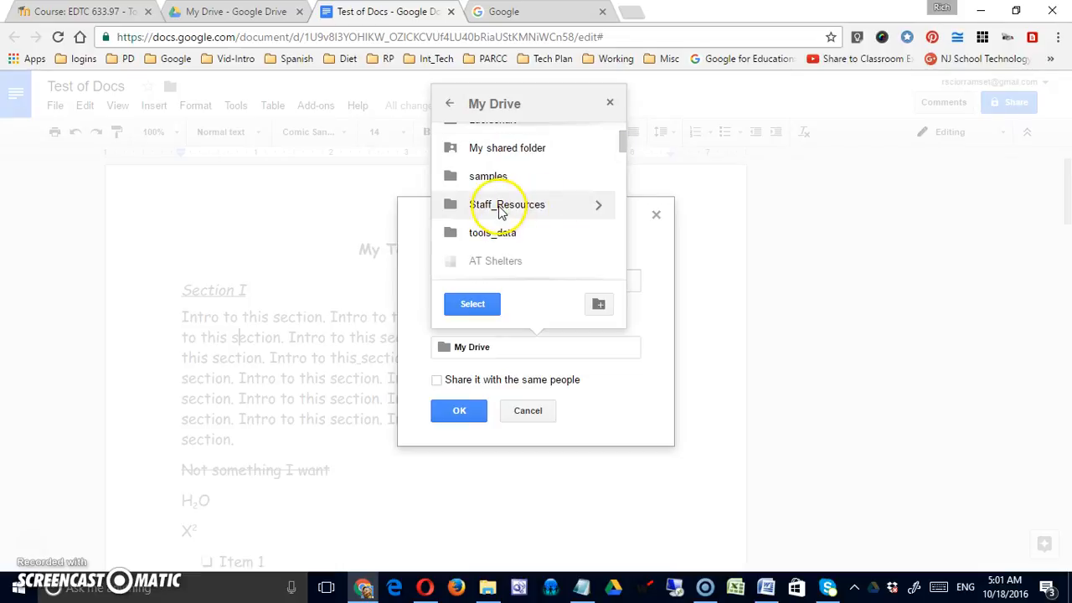
click(597, 208)
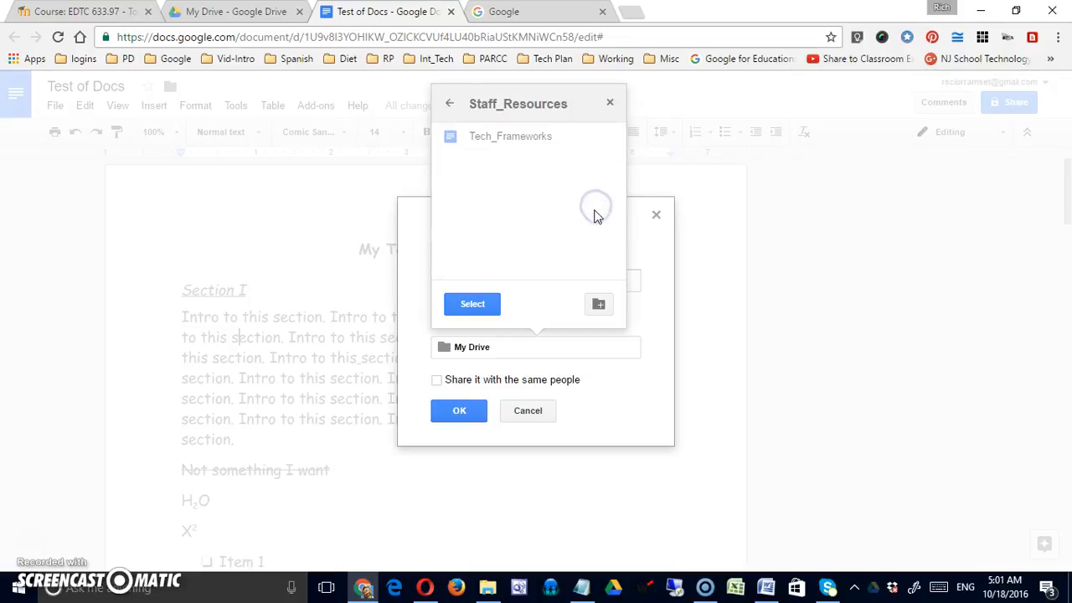
click(603, 307)
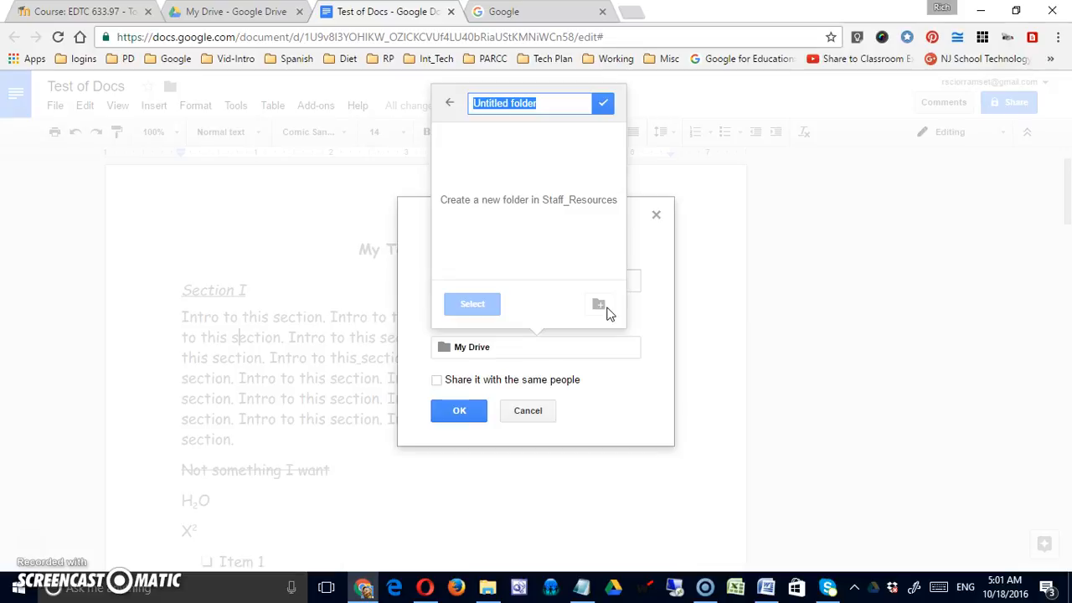
click(548, 304)
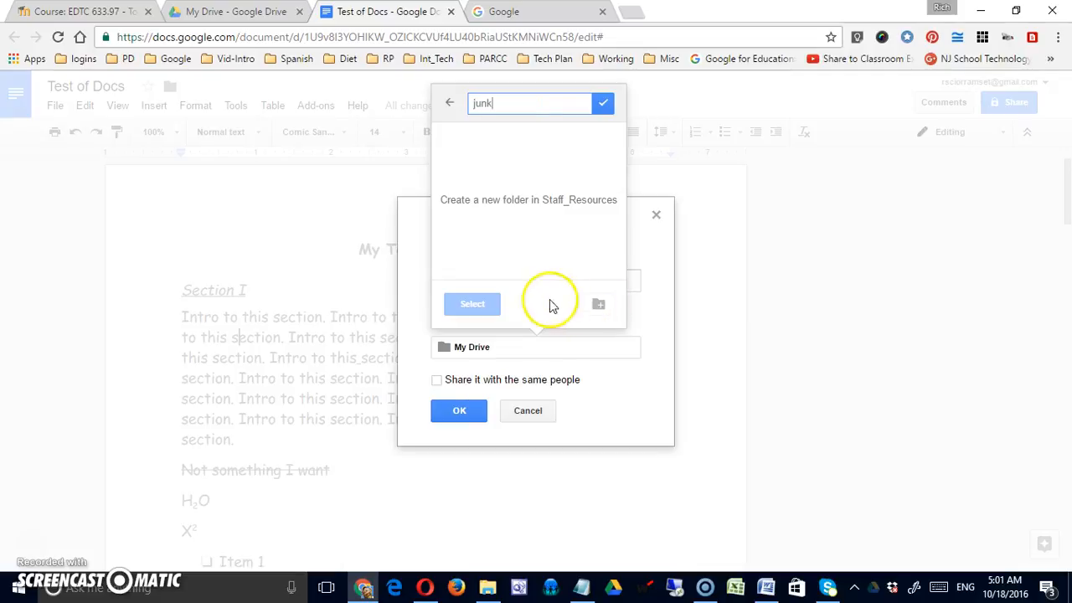
click(603, 103)
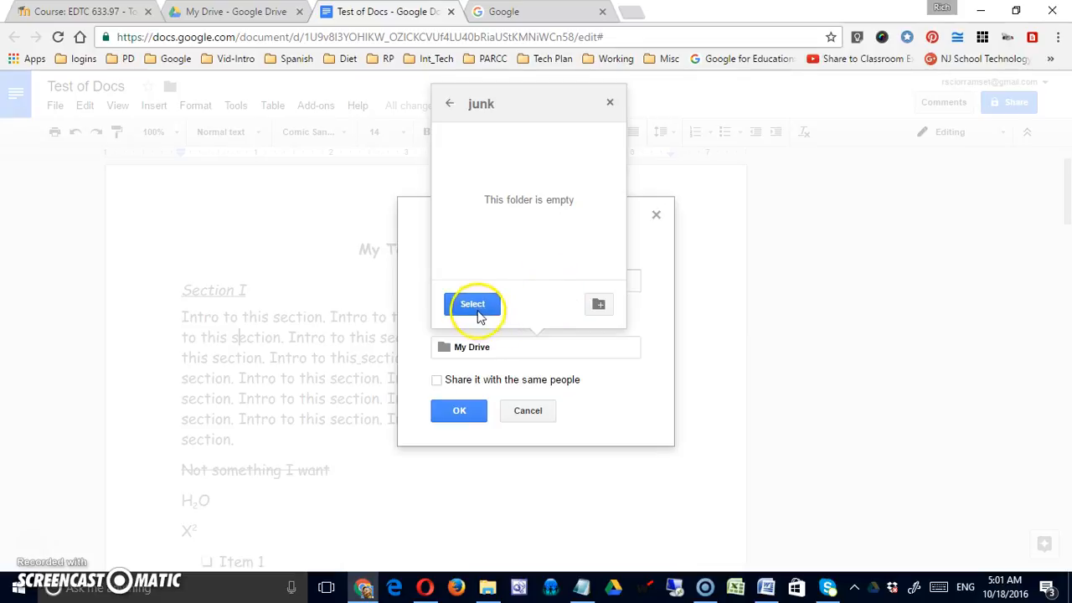
click(471, 304)
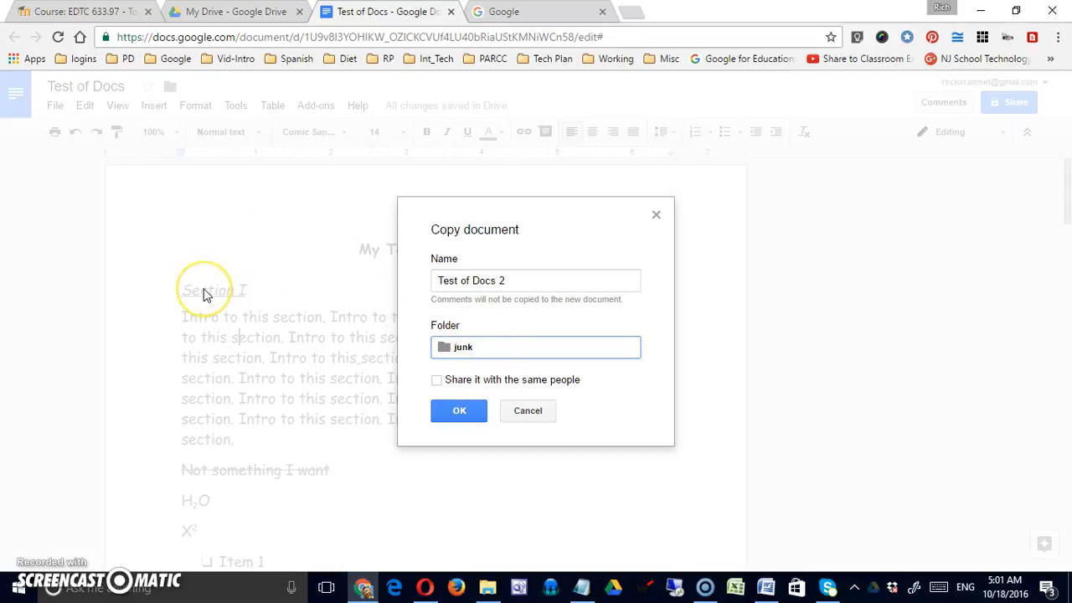
Step: Leave sharing with the same people off and create the copy
click(436, 381)
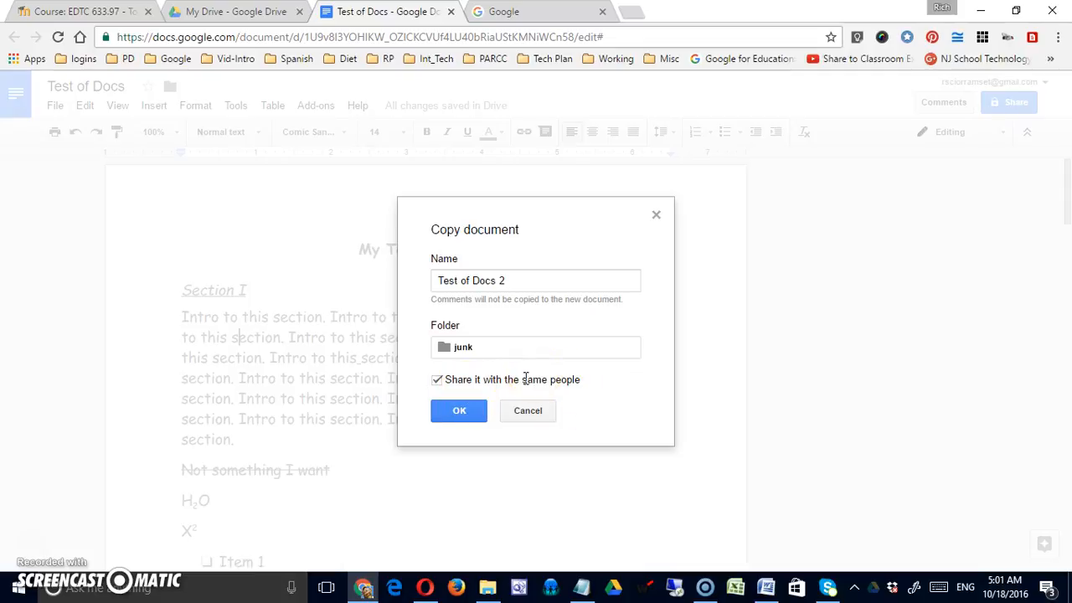
click(437, 381)
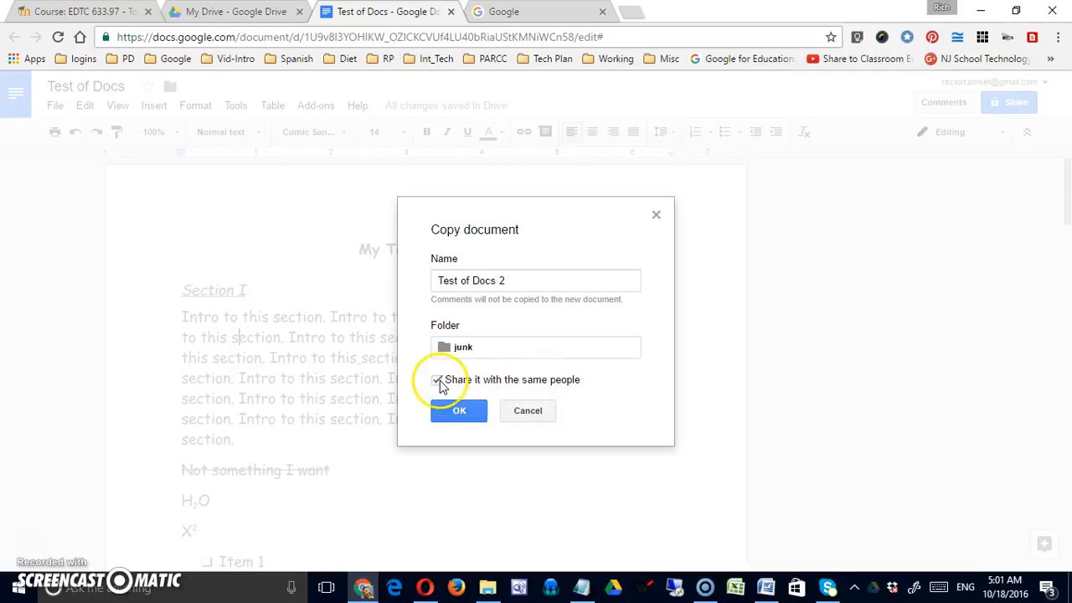
click(460, 411)
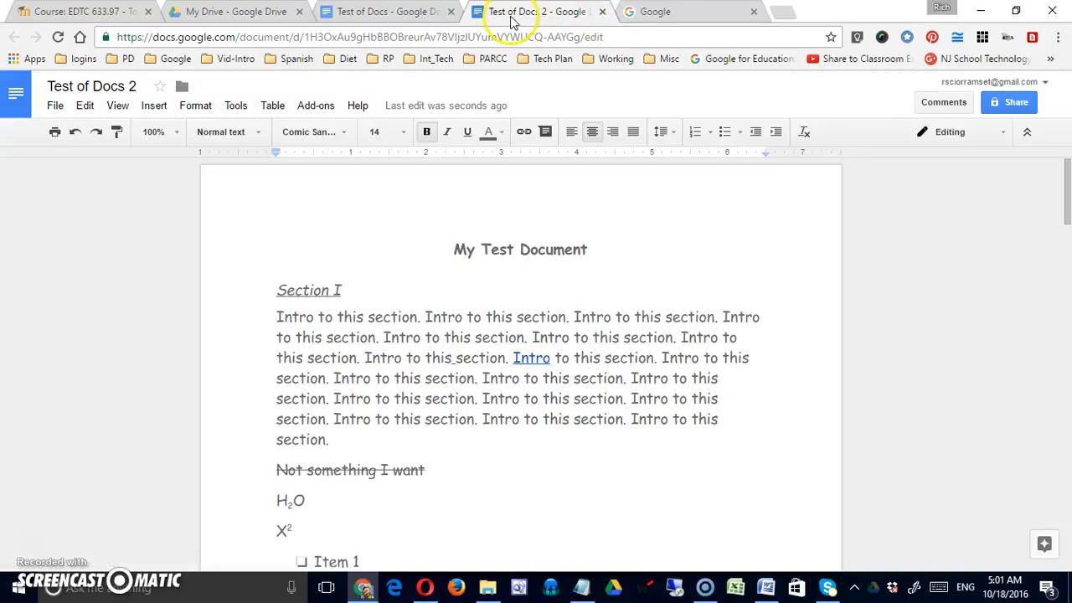
Step: Open Staff_Resources > junk in Google Drive to confirm Test of Docs 2 is there
click(600, 11)
click(246, 10)
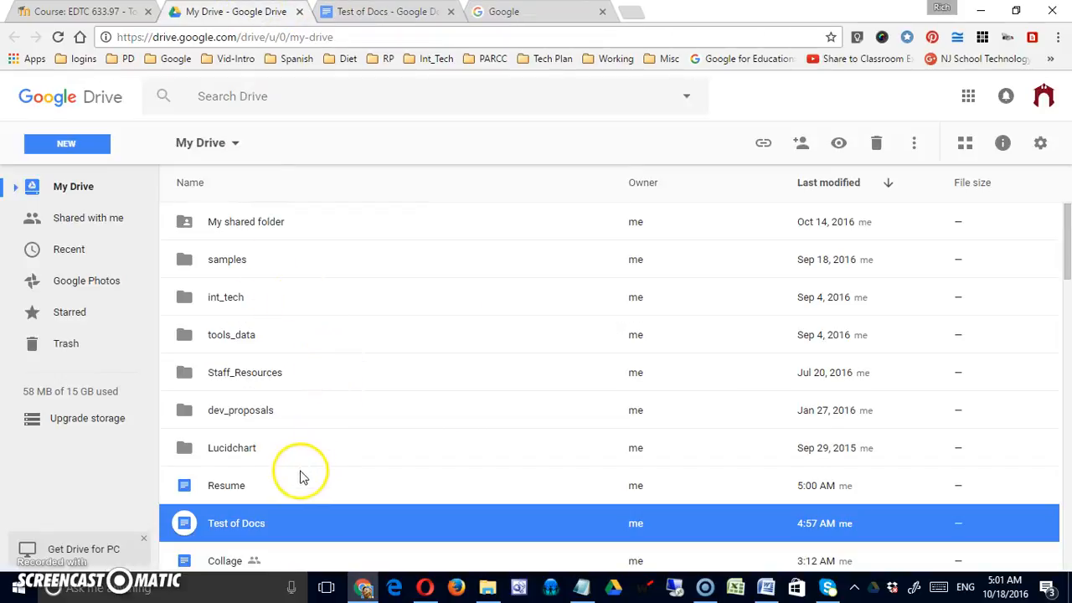
double_click(237, 381)
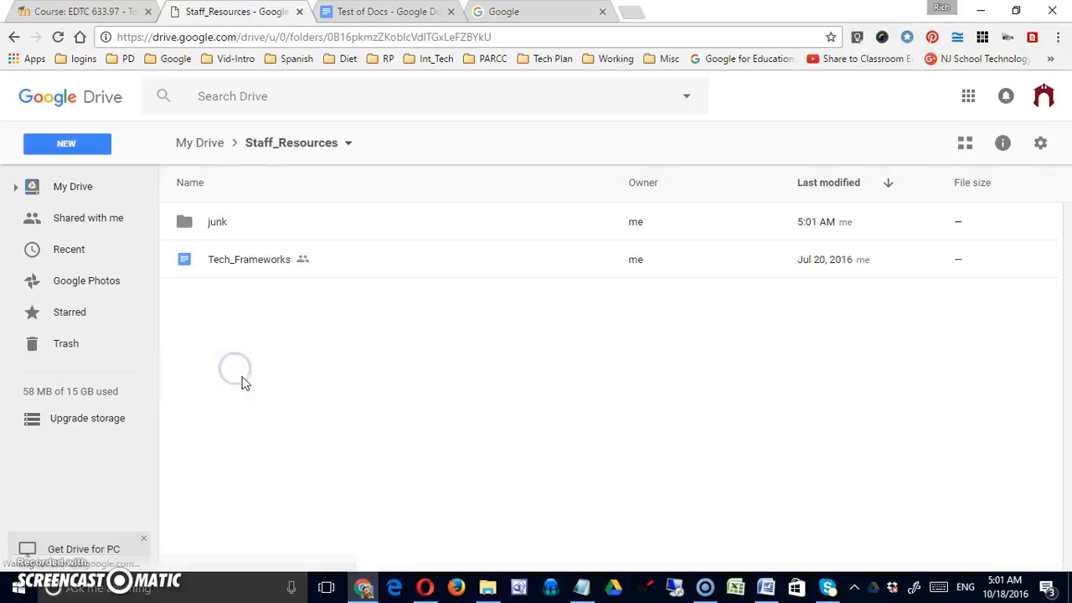
double_click(198, 224)
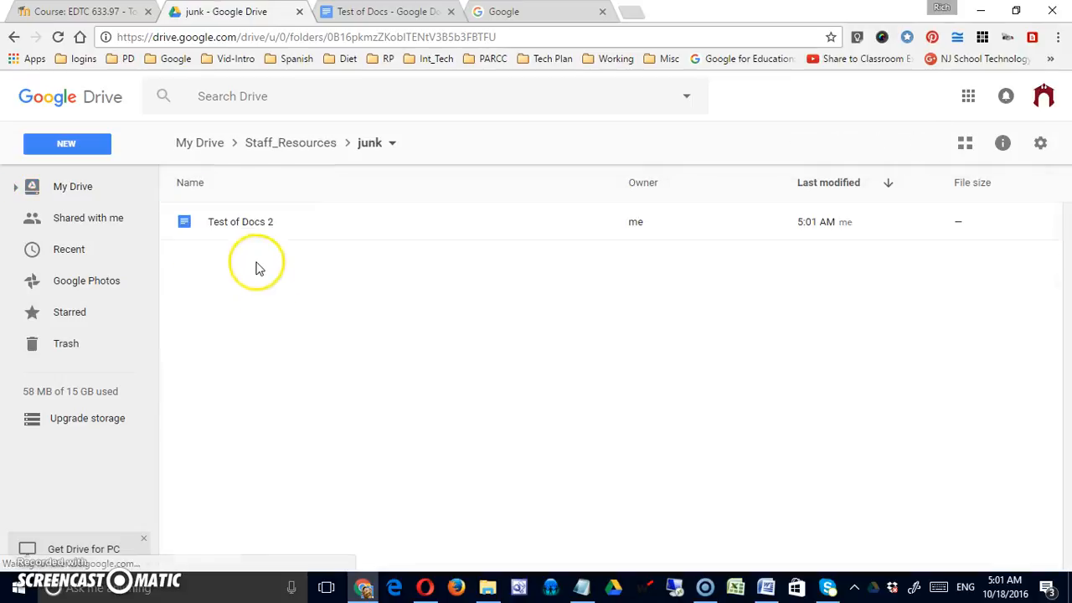
Step: Remove the junk folder from Staff_Resources and return to Test of Docs
click(289, 144)
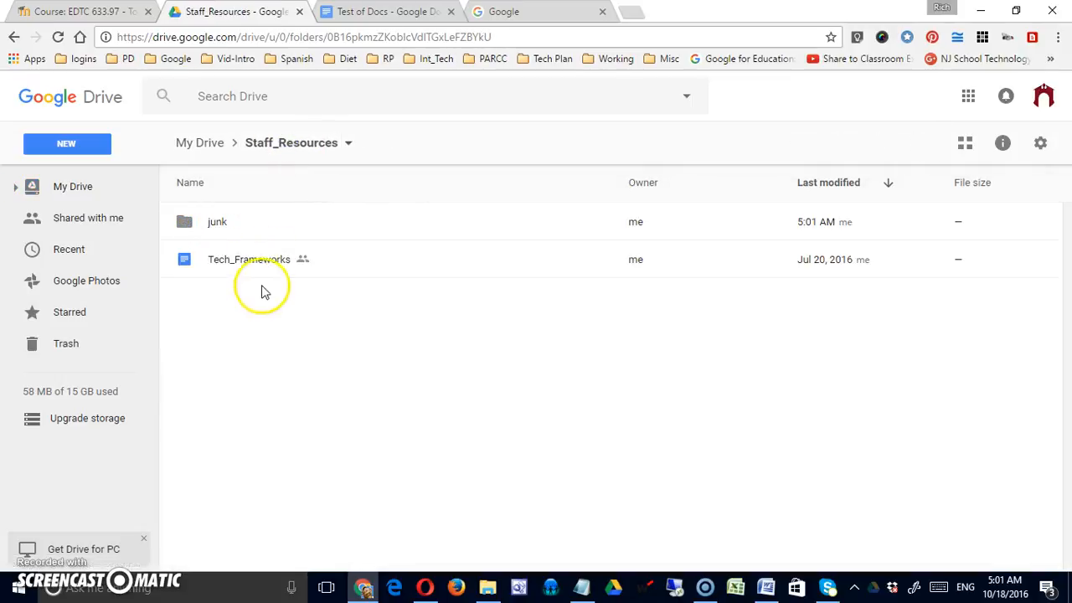
right_click(199, 225)
click(278, 530)
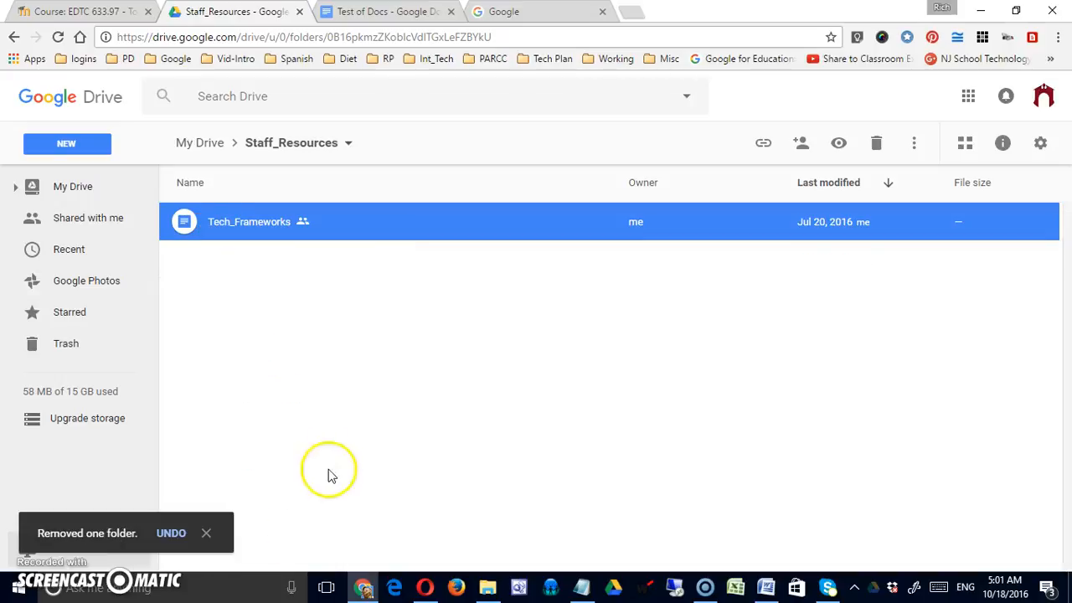
click(366, 15)
Step: Show the Move to and Move to trash options in Test of Docs' File menu
click(56, 106)
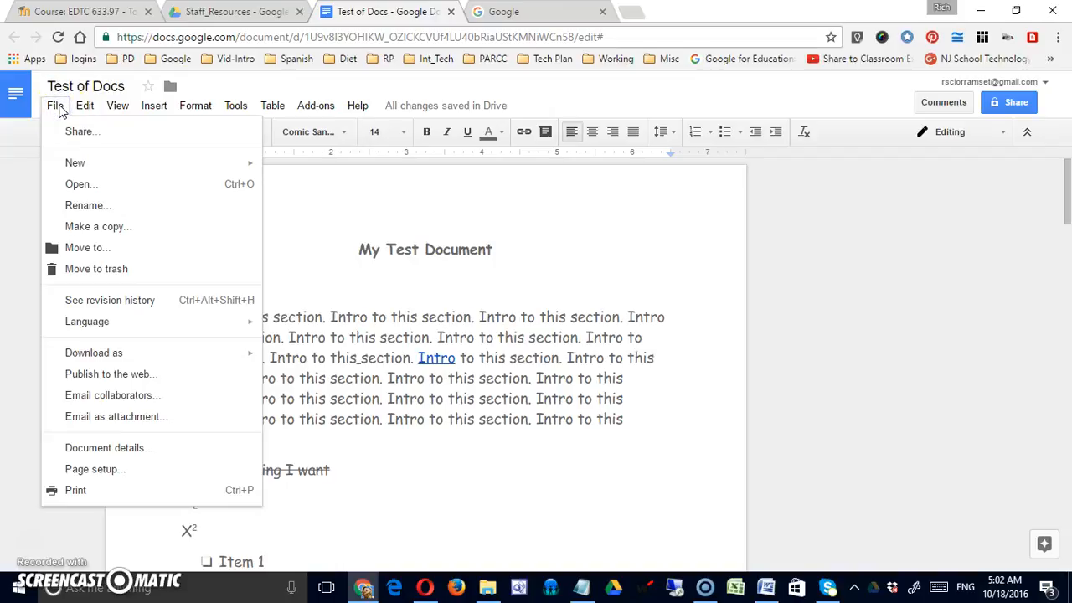
click(93, 255)
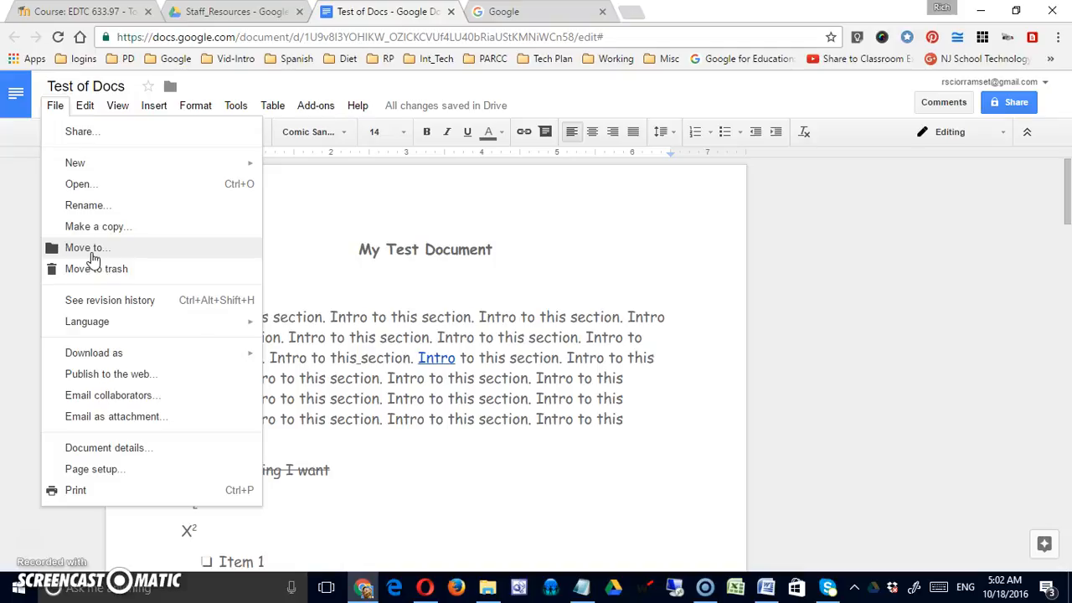
click(103, 273)
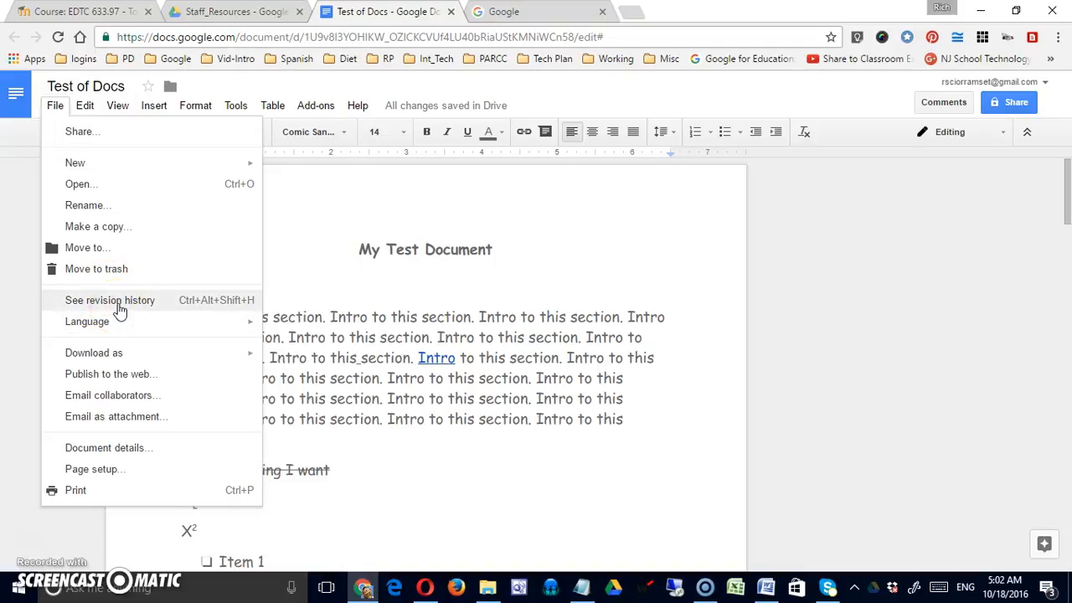
Step: Open revision history, view the 3:35 AM and 4:57 AM versions, and show detailed revisions
click(117, 301)
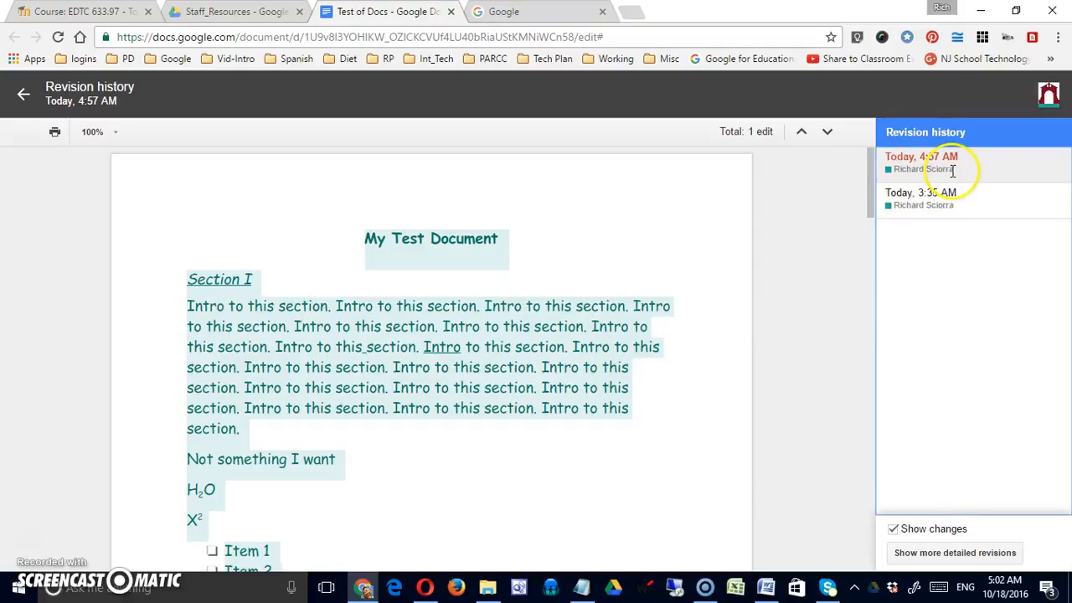
click(925, 201)
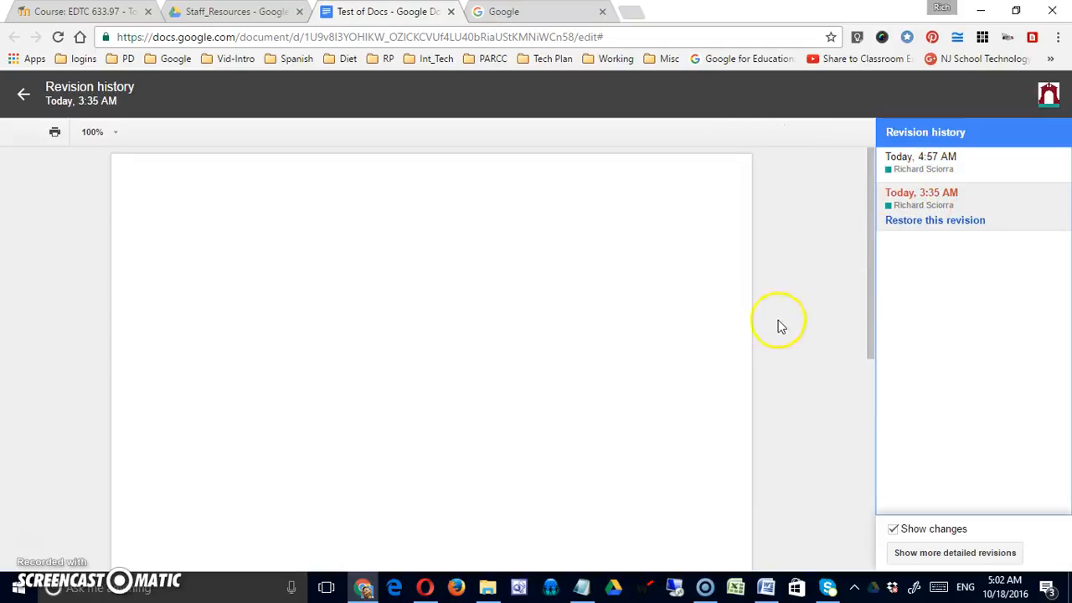
click(949, 169)
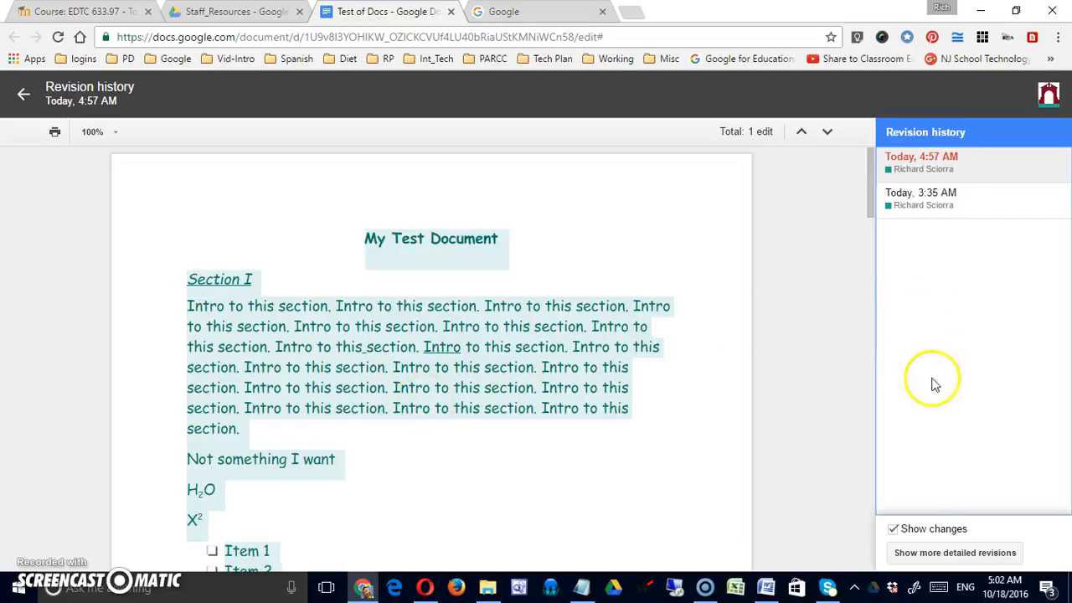
click(924, 552)
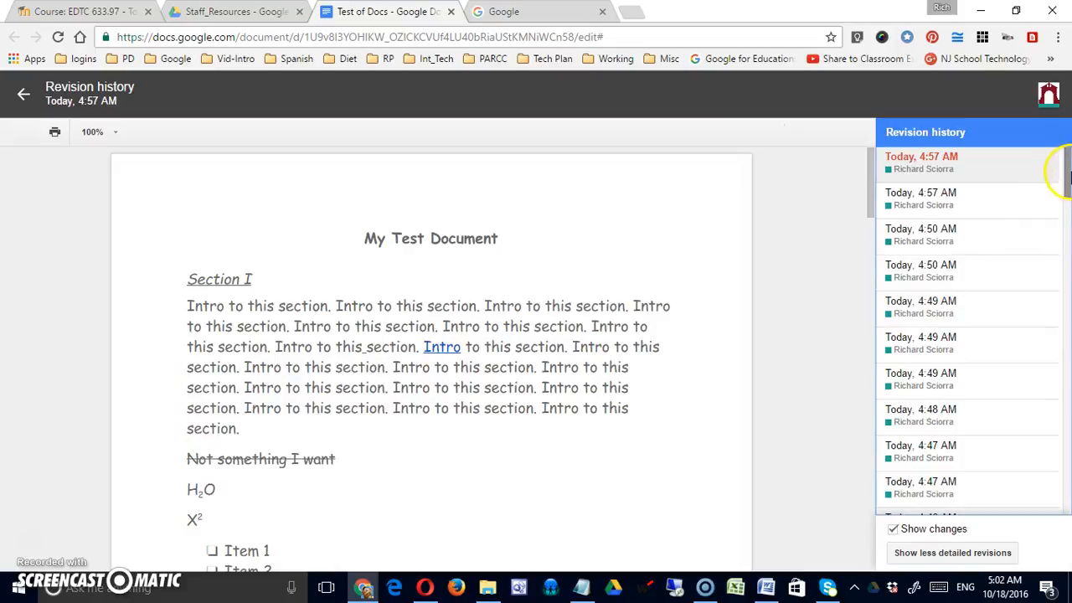
Step: Preview the 4:31, 4:32, 4:40 and 4:41 AM revisions in turn
drag(1069, 176, 1036, 299)
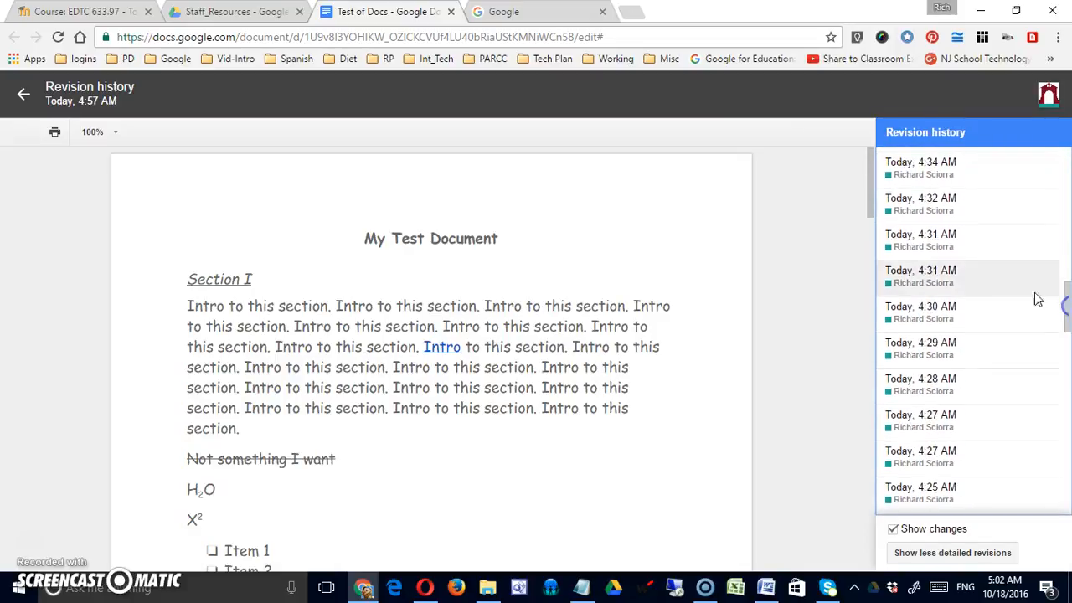
click(940, 242)
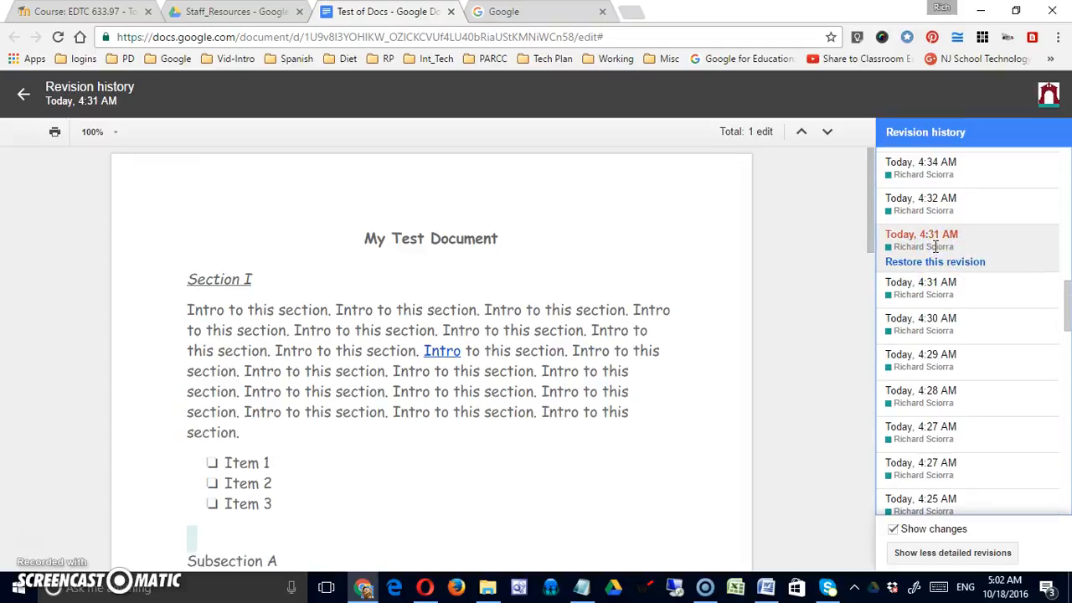
click(919, 283)
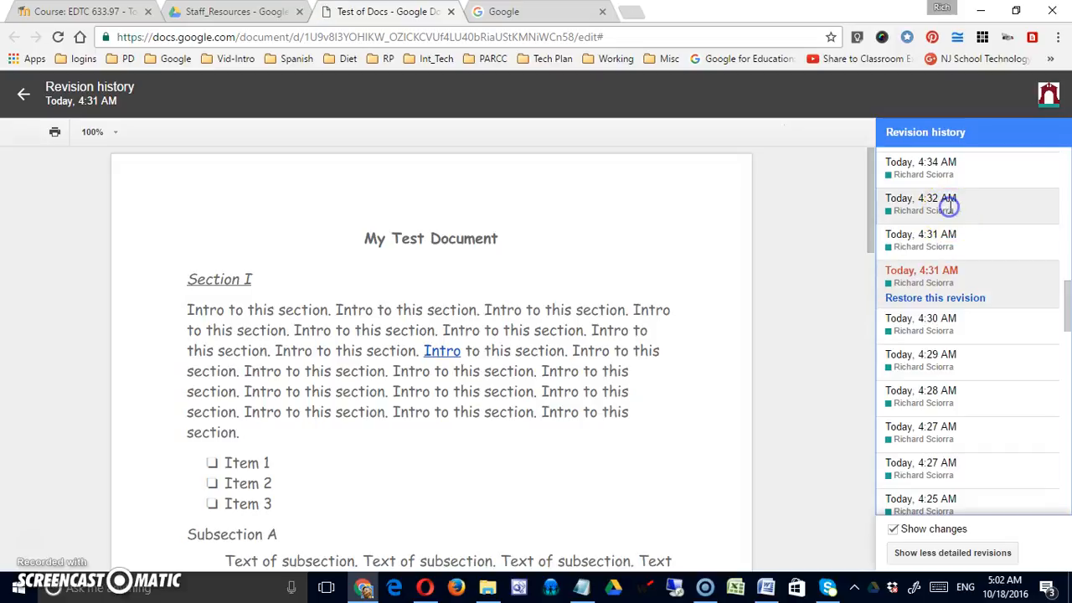
click(950, 206)
scroll(938, 251, up, 4)
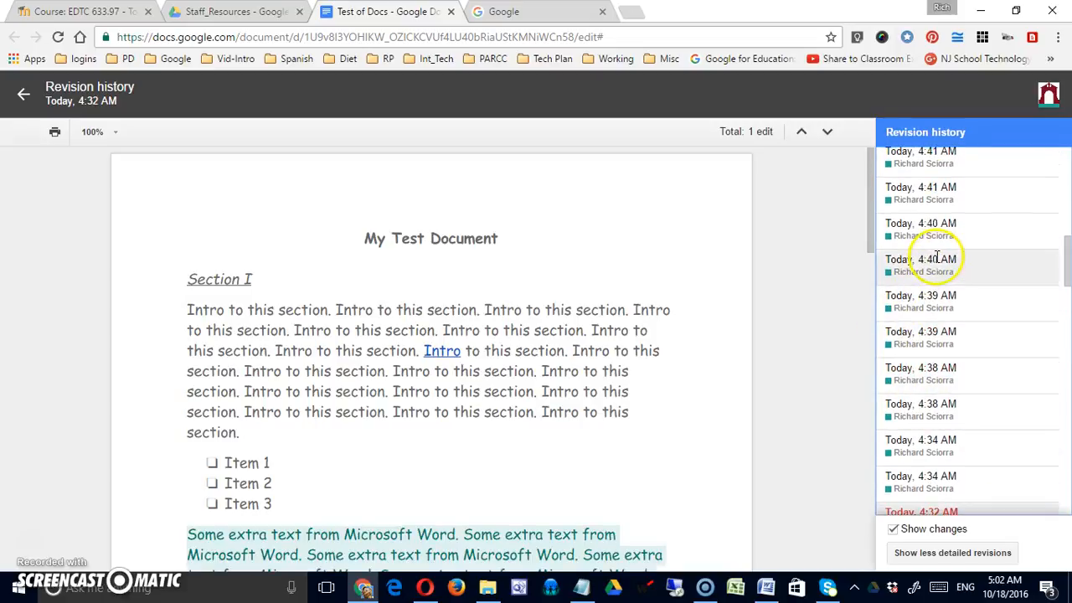
click(938, 227)
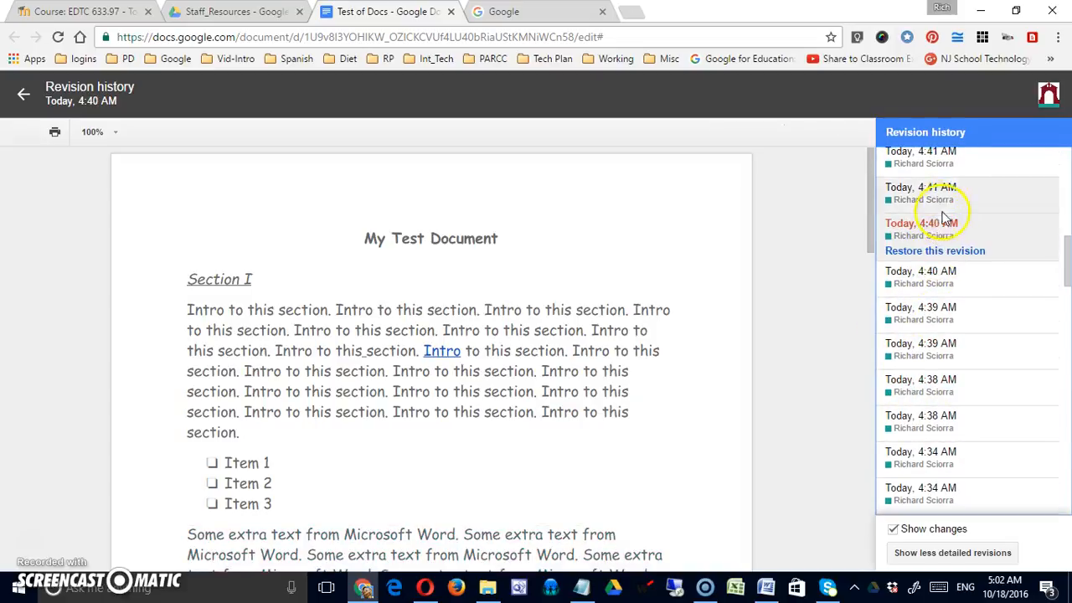
click(942, 196)
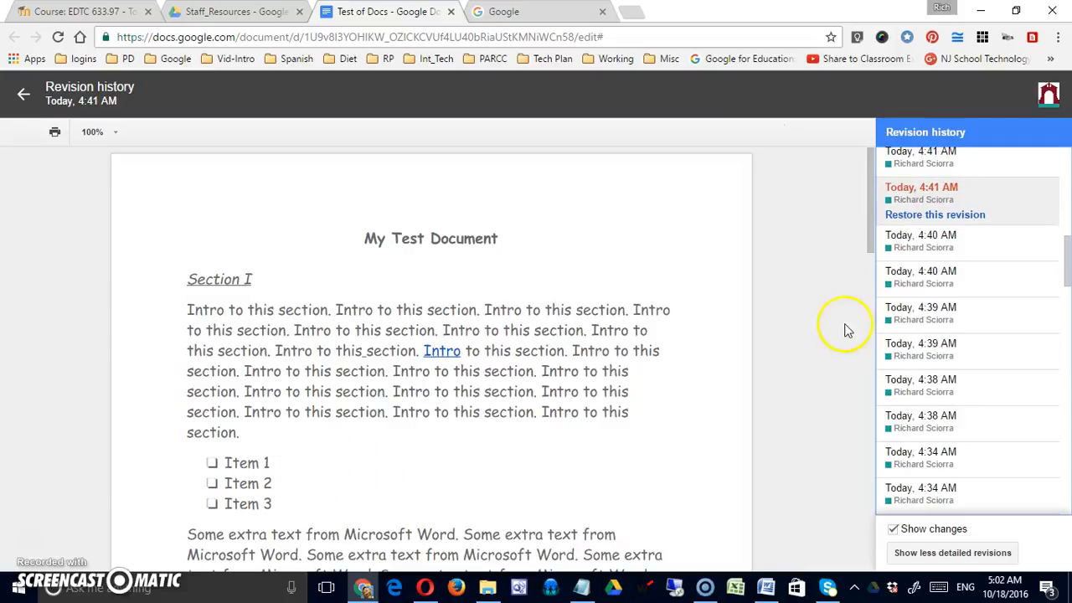
click(943, 151)
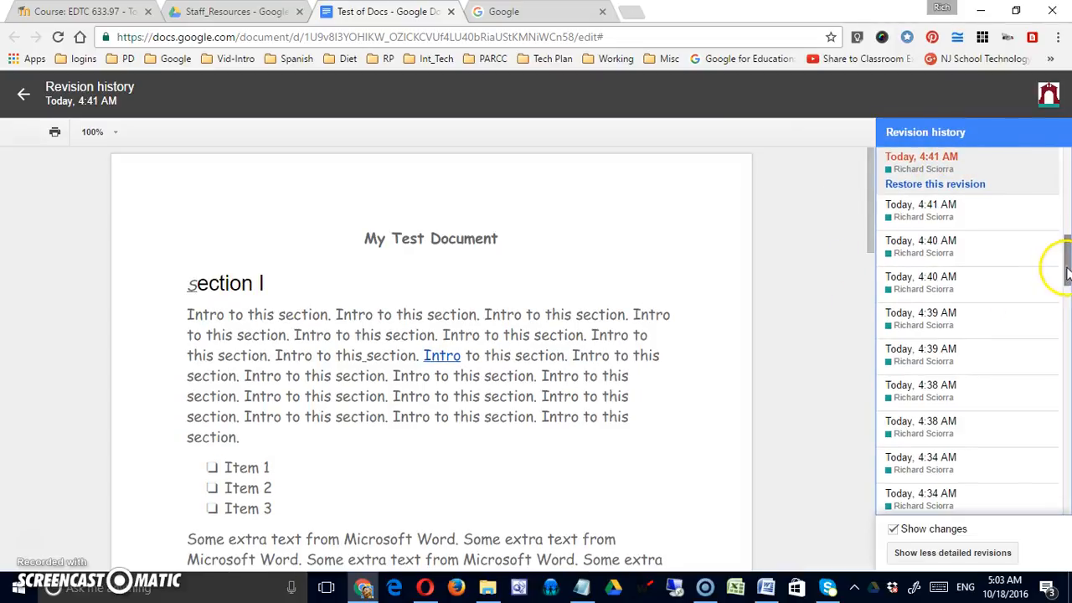
Step: Preview the 4:43 AM revision, then select the 4:46 AM revision and restore it
drag(1067, 270, 1068, 228)
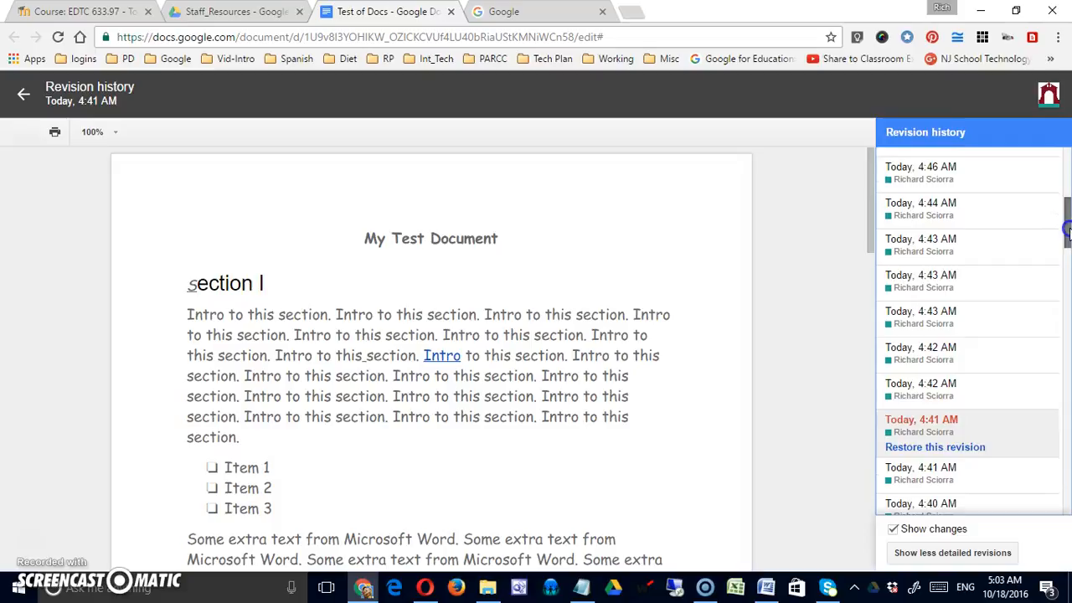
click(989, 254)
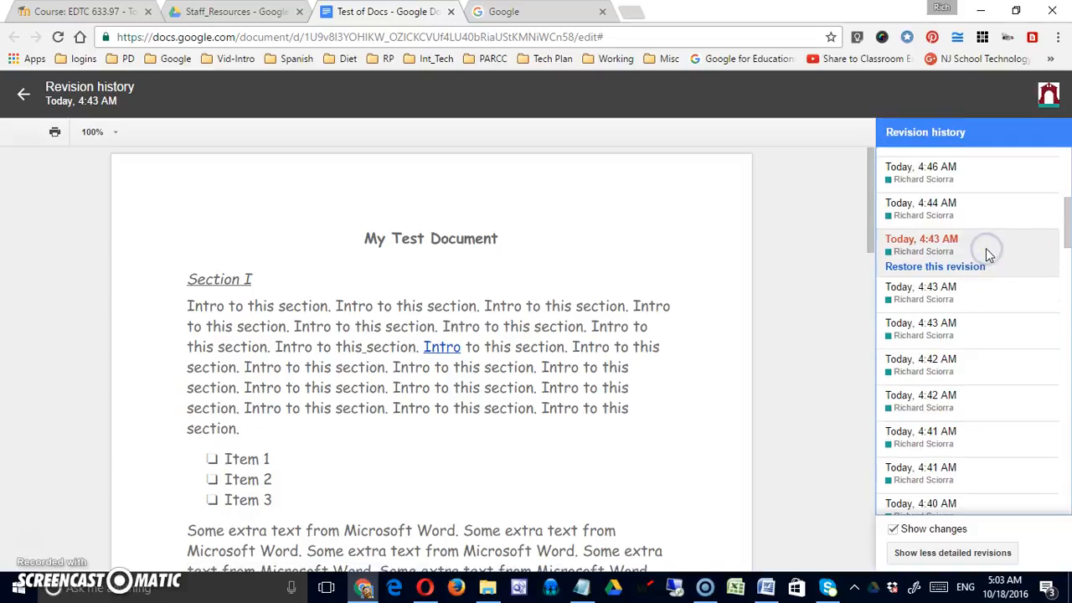
click(985, 178)
click(1069, 270)
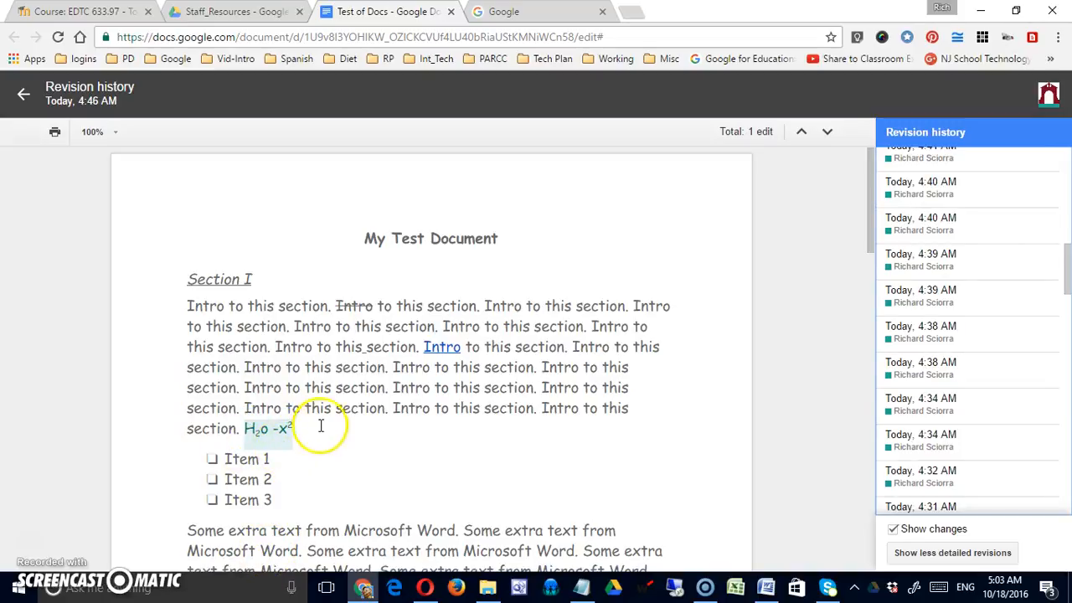
drag(1068, 276, 1068, 221)
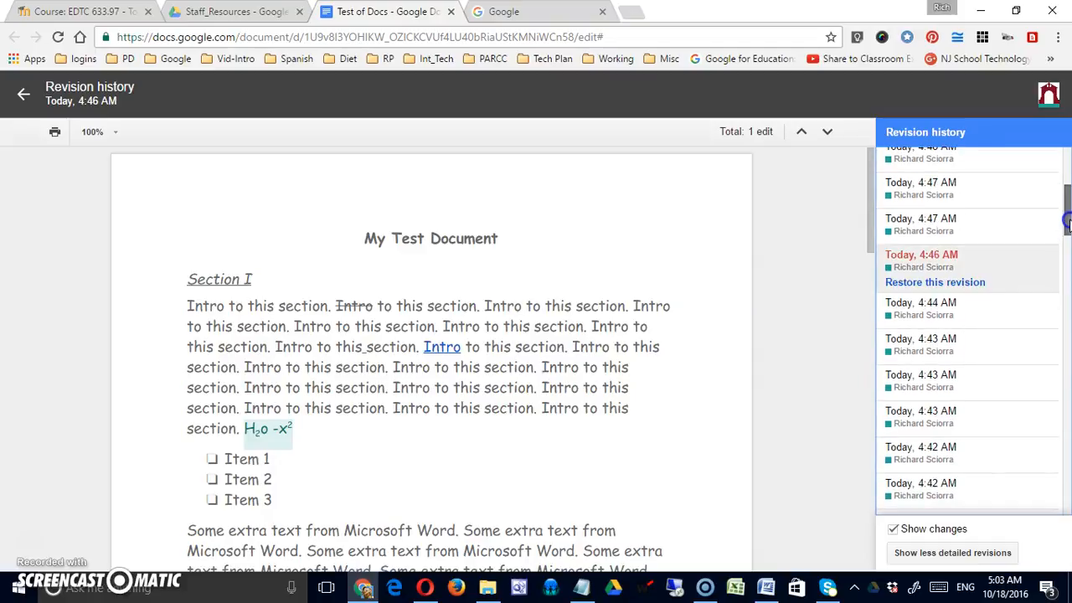
click(951, 283)
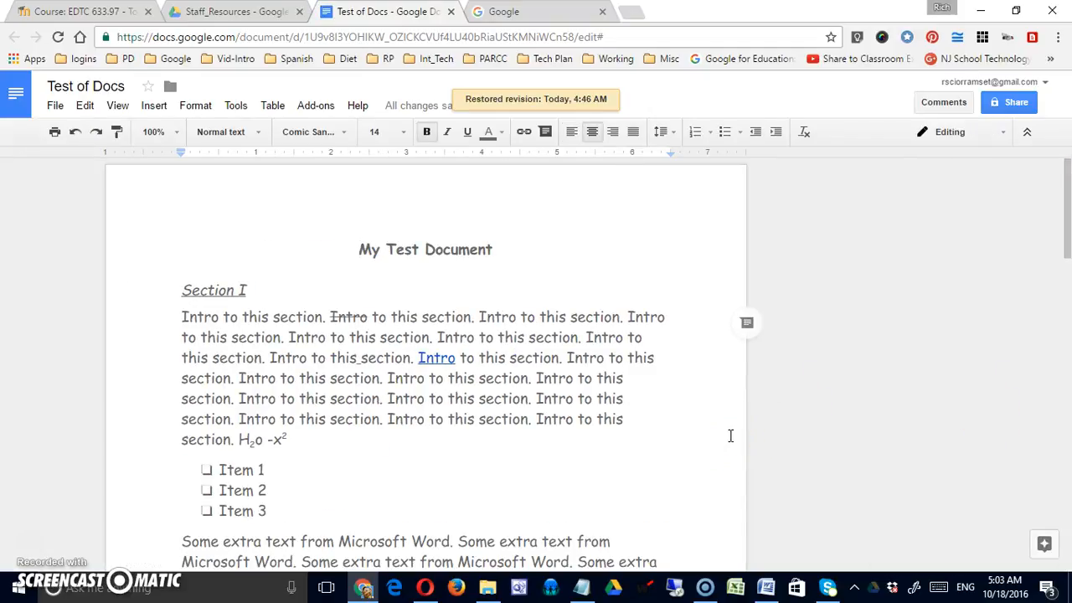
Step: Restore Test of Docs to the Today 4:57 AM revision from the detailed revision history
scroll(411, 443, down, 3)
scroll(412, 443, up, 3)
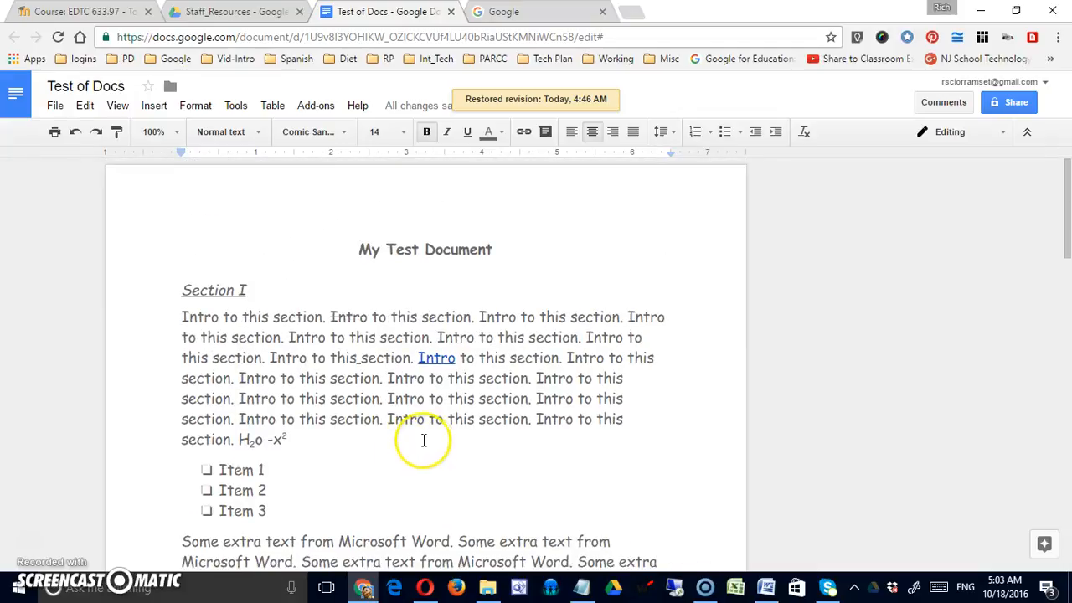
click(55, 107)
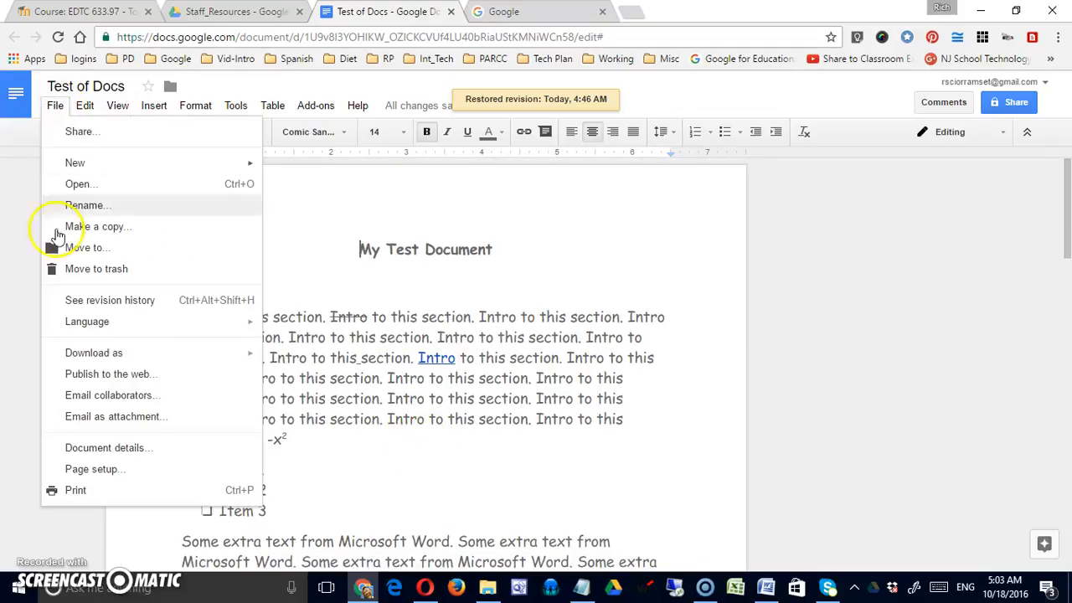
click(92, 302)
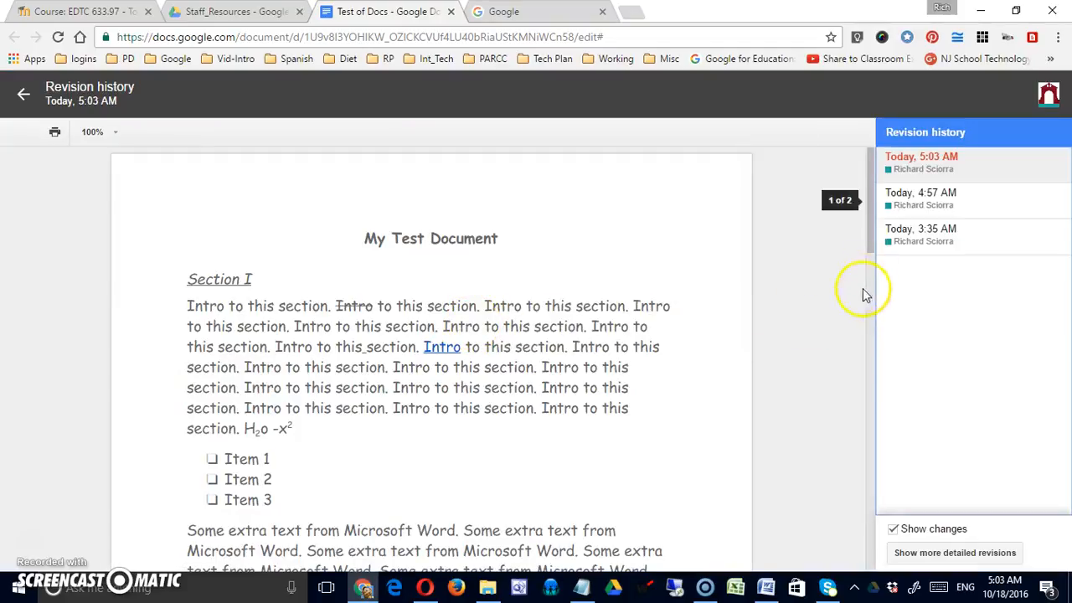
click(944, 555)
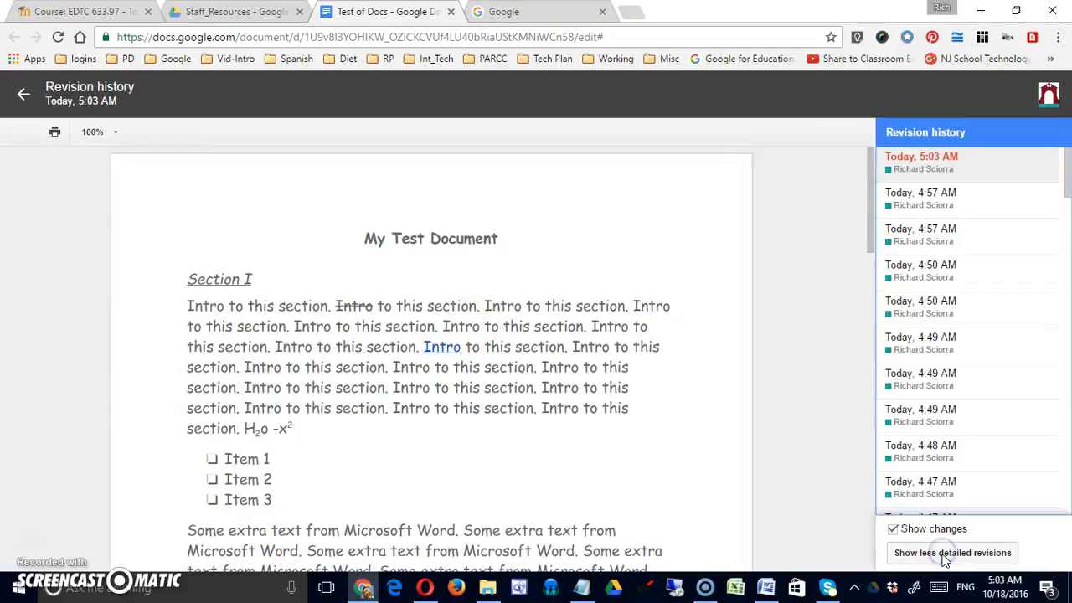
click(909, 194)
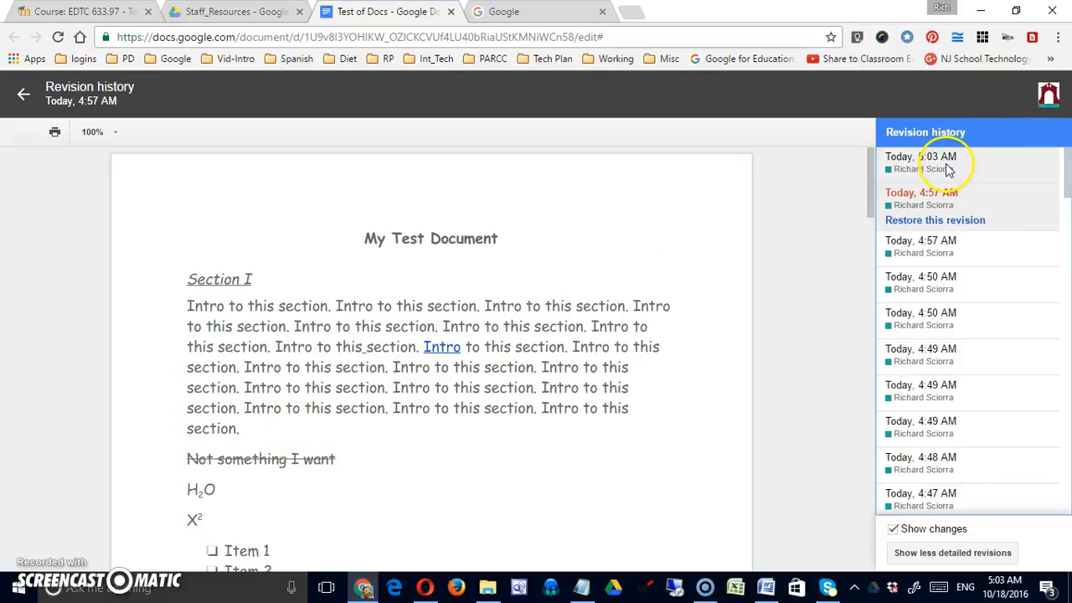
click(938, 220)
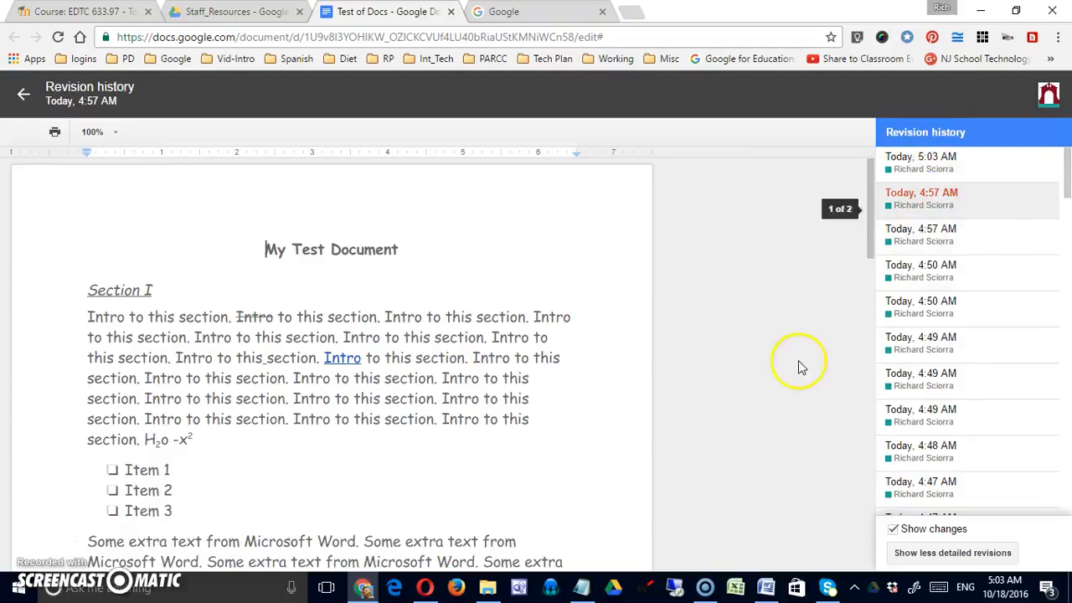
scroll(392, 365, down, 4)
scroll(435, 369, up, 4)
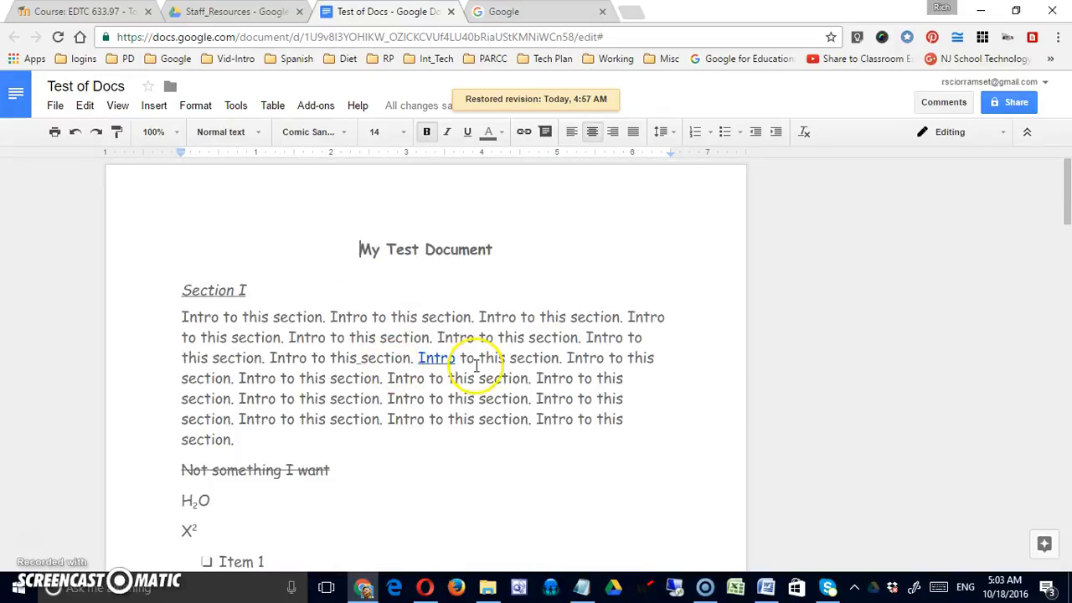
click(56, 107)
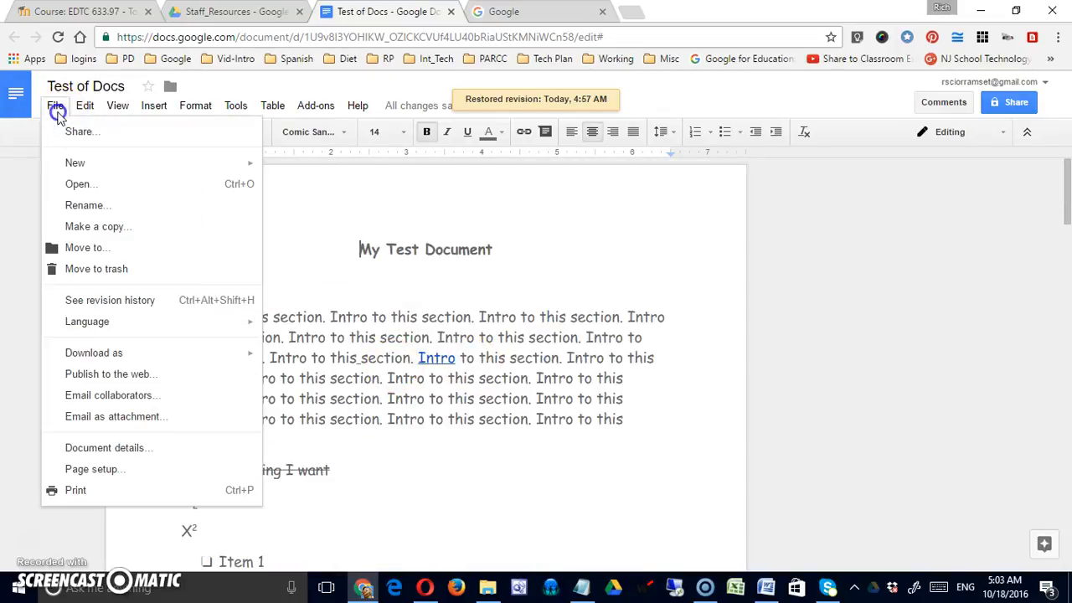
click(139, 302)
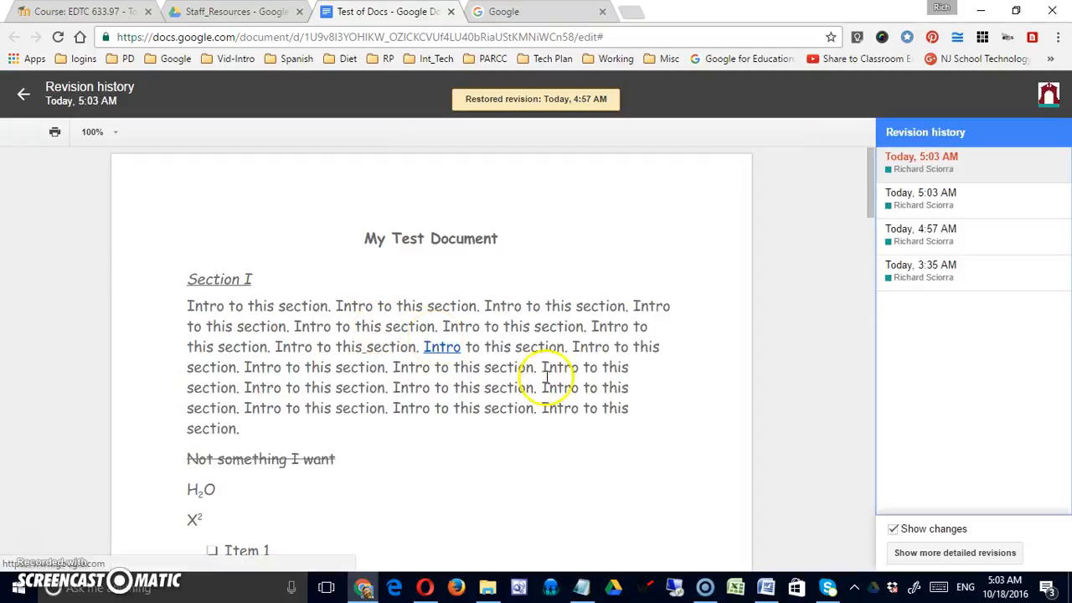
click(896, 534)
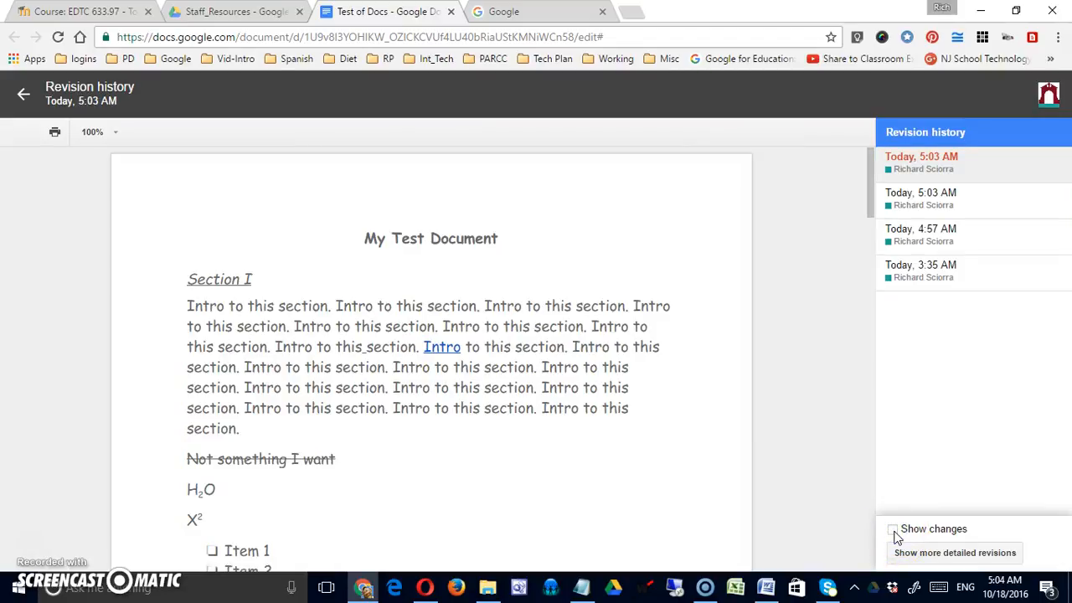
click(895, 532)
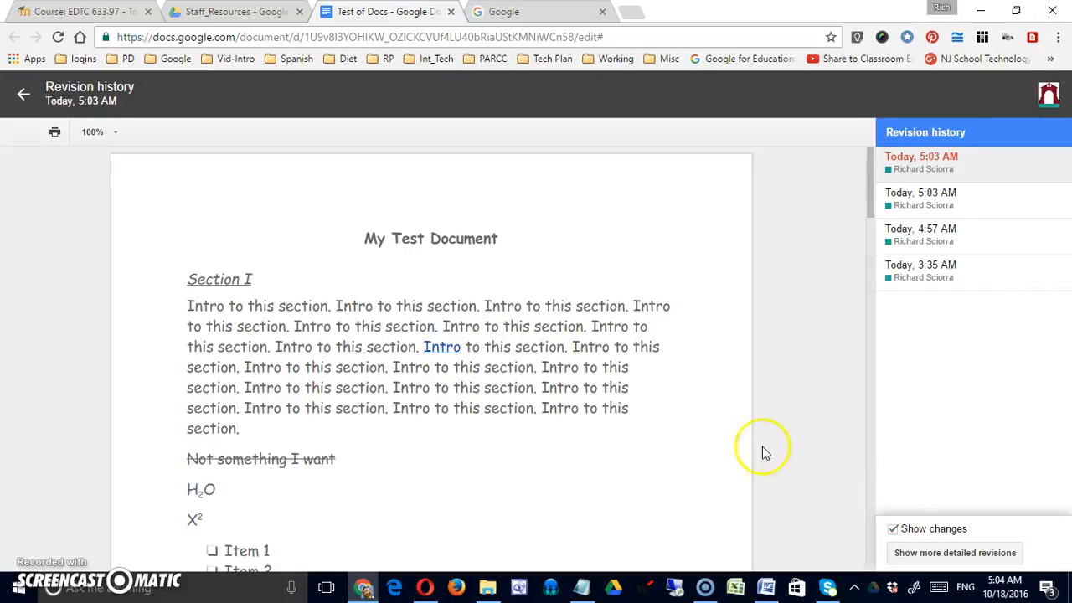
click(117, 135)
click(116, 134)
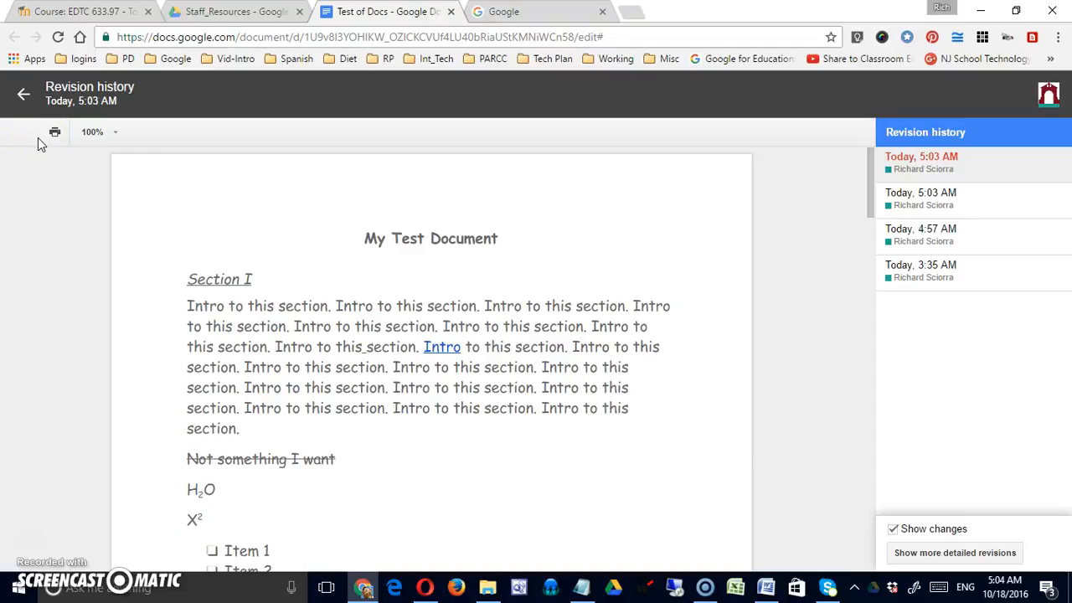
click(20, 96)
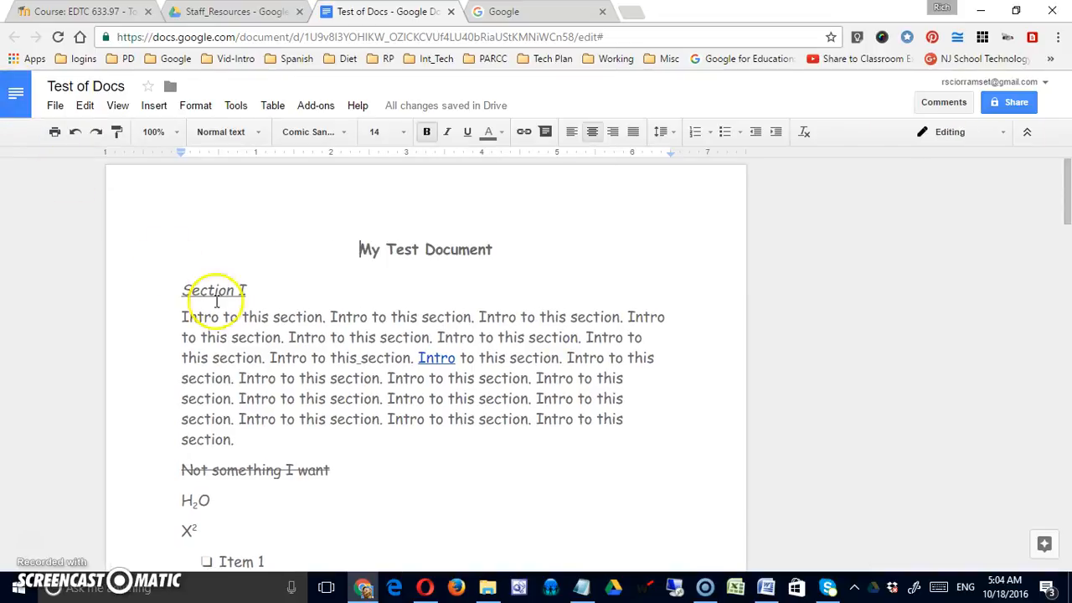
Step: Change the document language of Test of Docs to Deutsch through File > Language
click(55, 106)
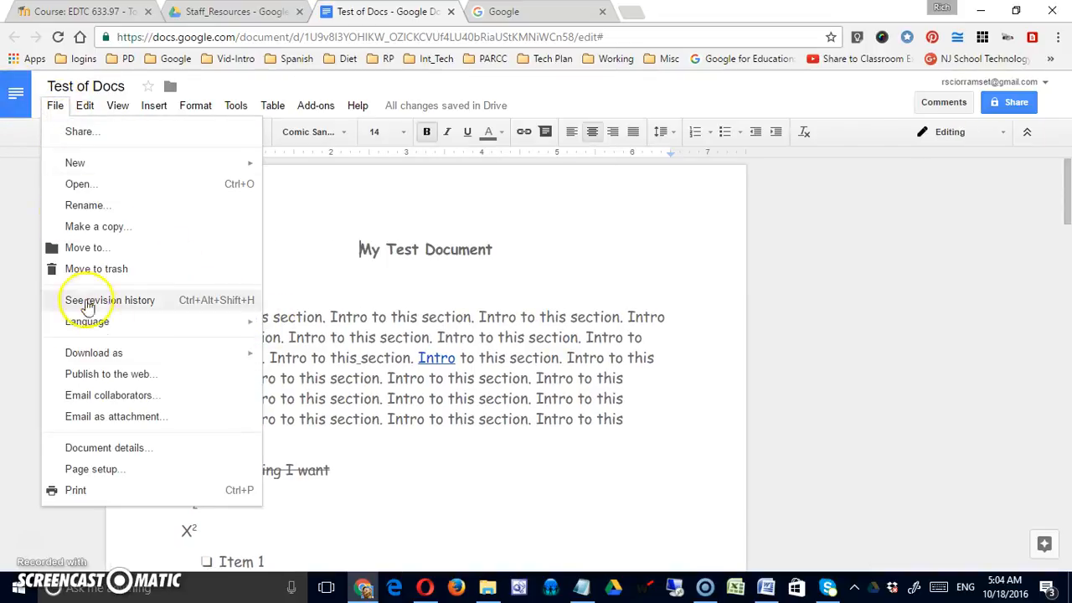
mouse_move(120, 334)
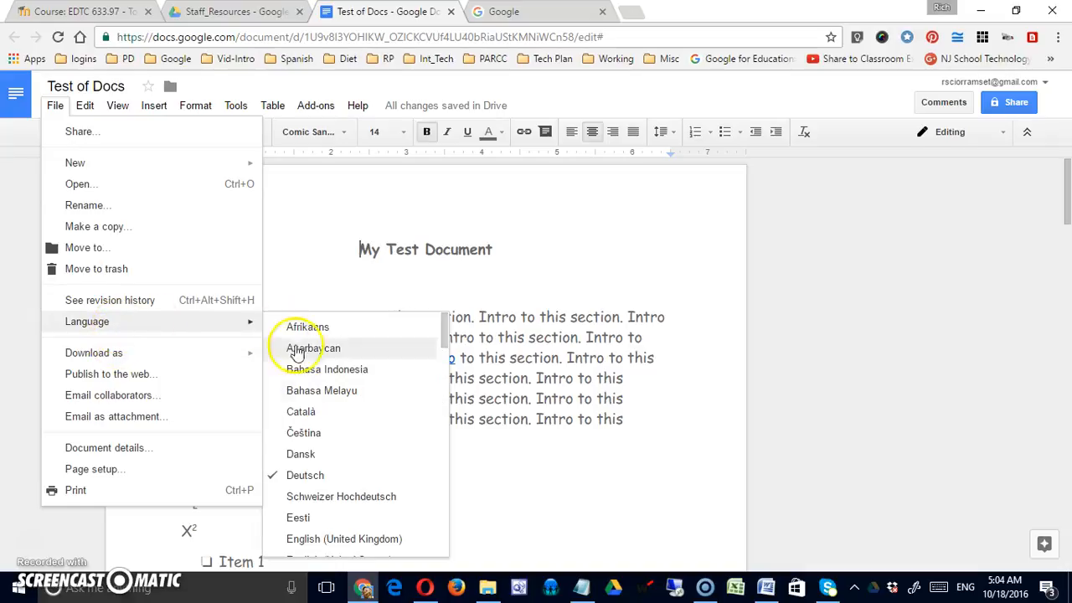
click(276, 481)
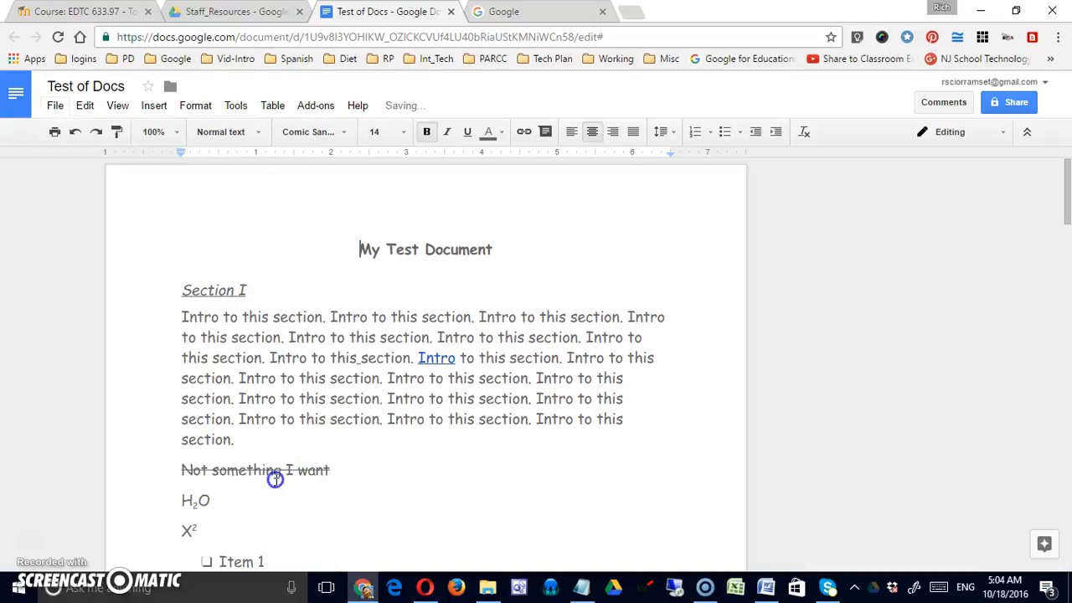
click(55, 107)
mouse_move(109, 333)
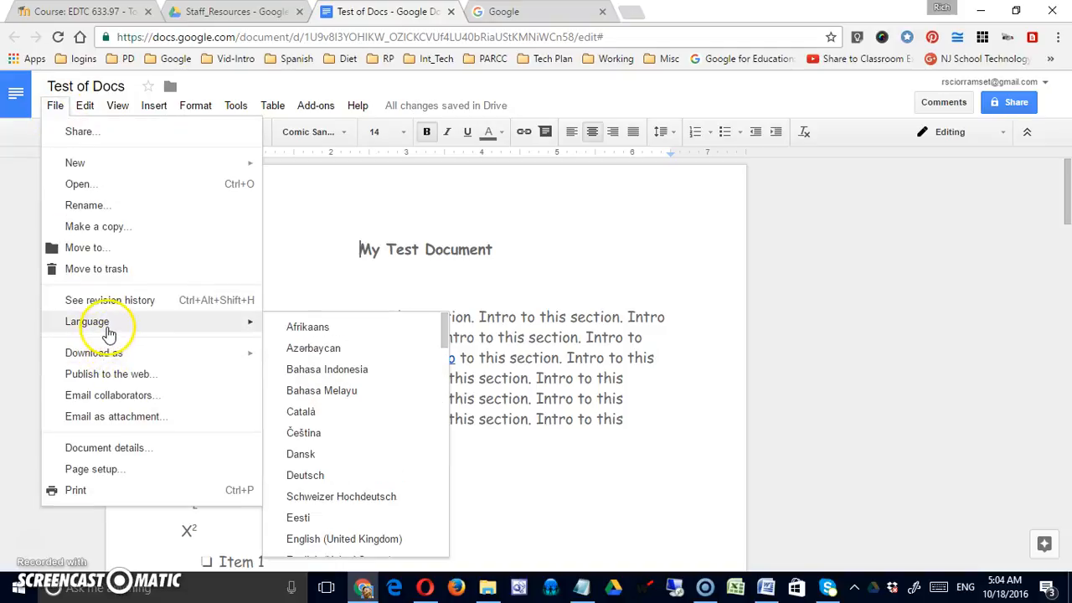
mouse_move(446, 350)
mouse_down()
mouse_move(438, 488)
mouse_move(435, 341)
mouse_up()
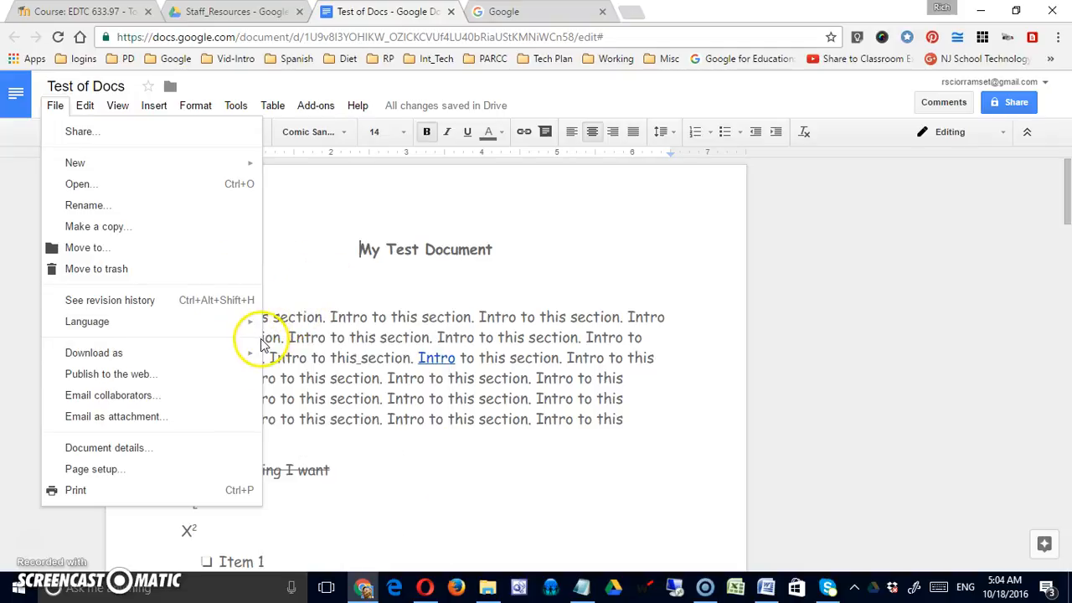
Step: Look at the Document details for Test of Docs, then close the dialog
click(154, 449)
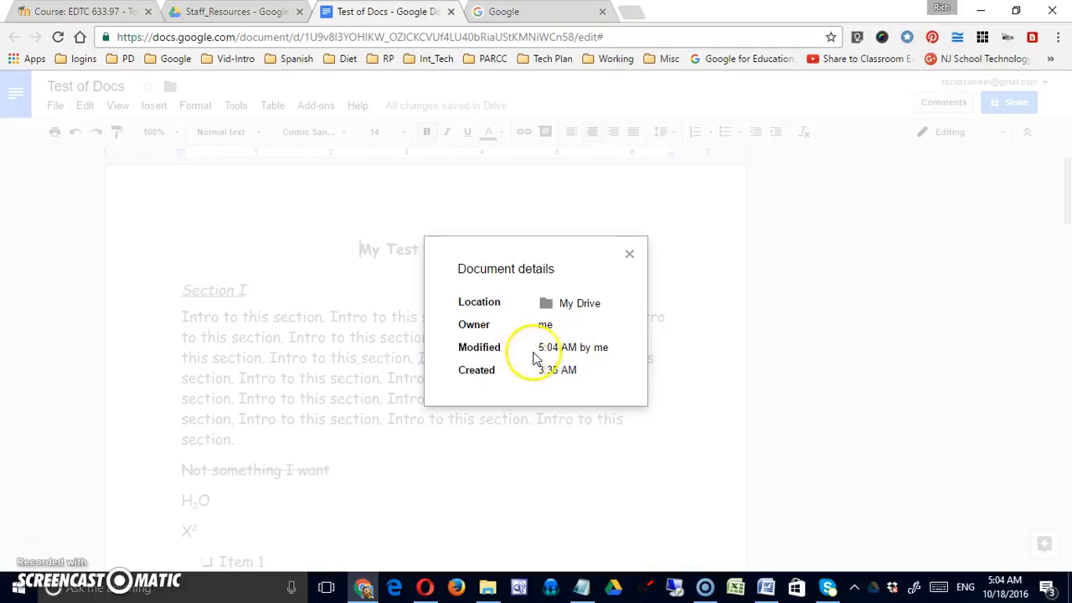
click(631, 260)
click(55, 106)
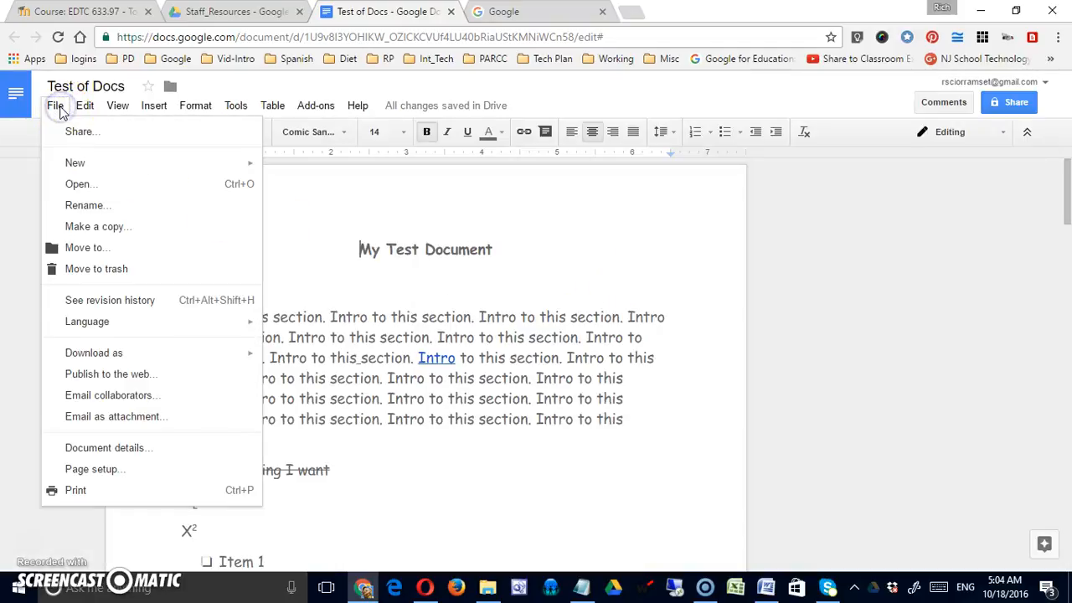
Step: In Page setup, try landscape then return to portrait, keeping Letter paper size
click(94, 470)
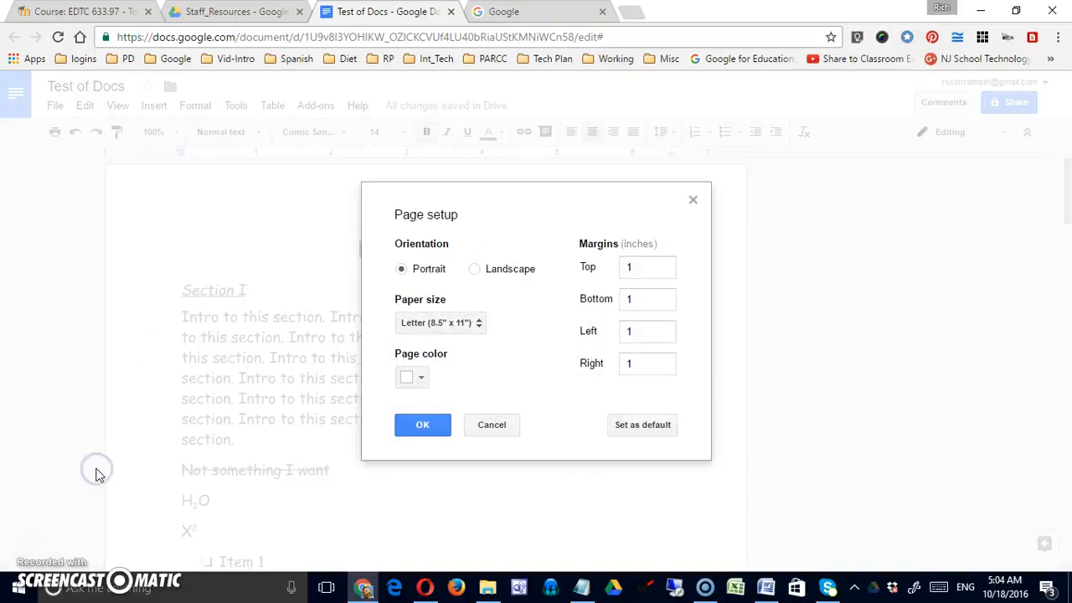
click(475, 272)
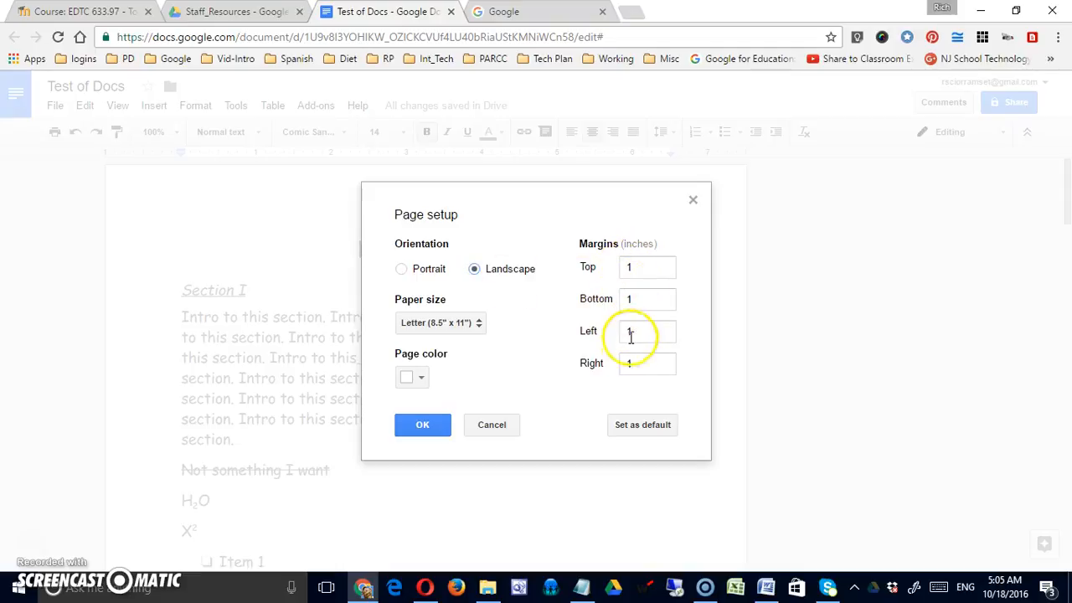
click(410, 272)
click(479, 327)
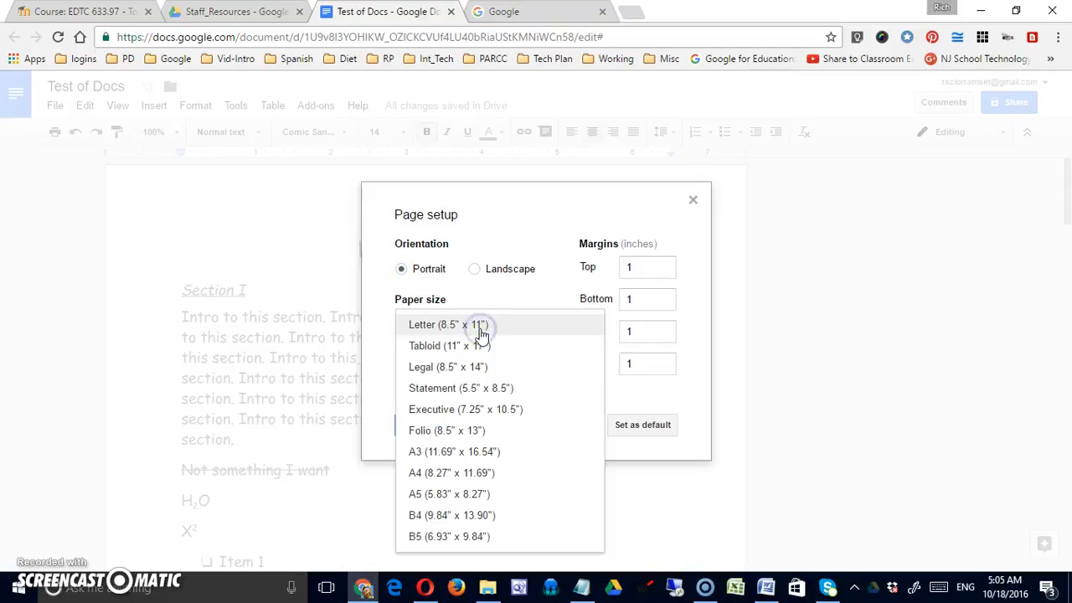
click(479, 327)
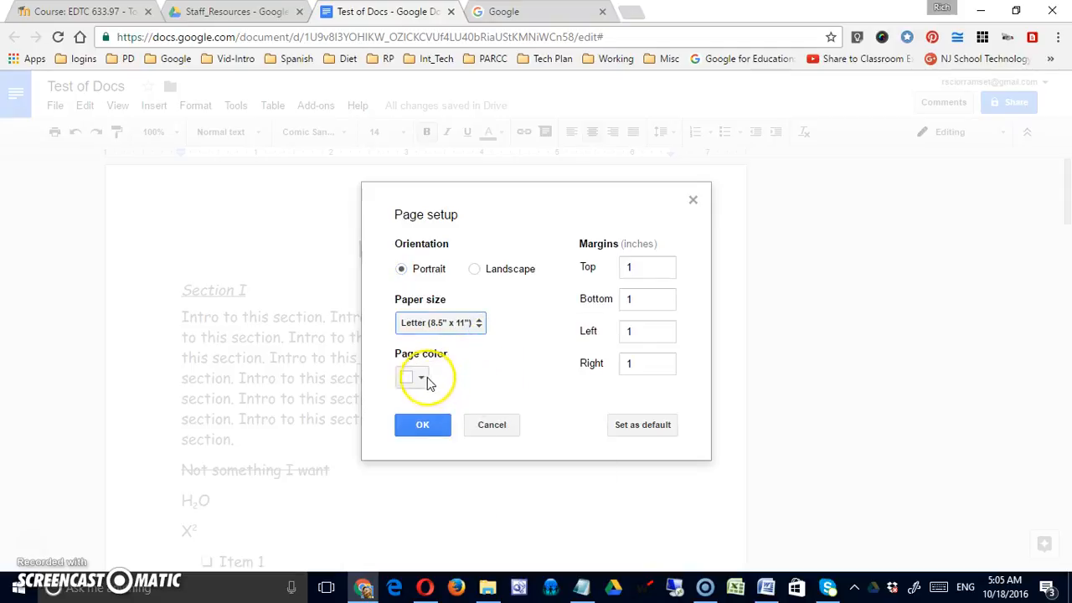
Step: Try a blue page colour, then set it back to white
click(424, 377)
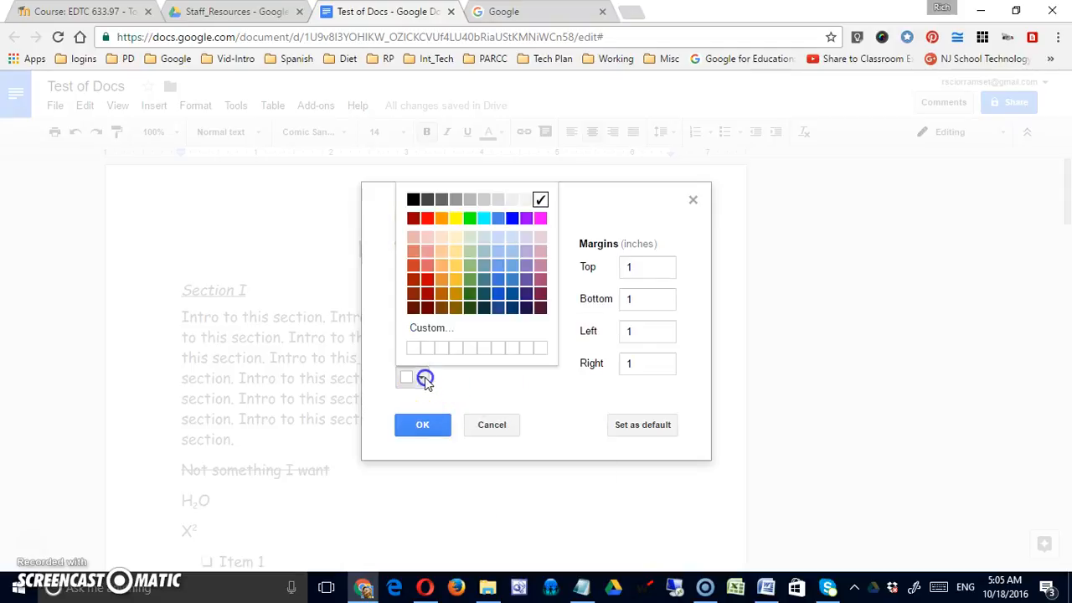
click(498, 279)
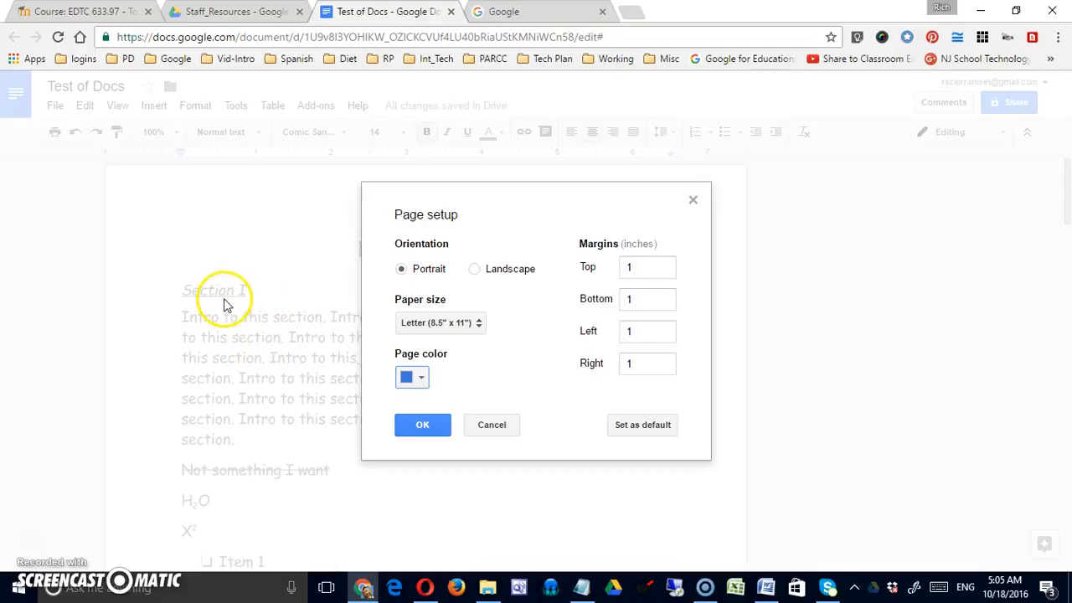
click(427, 378)
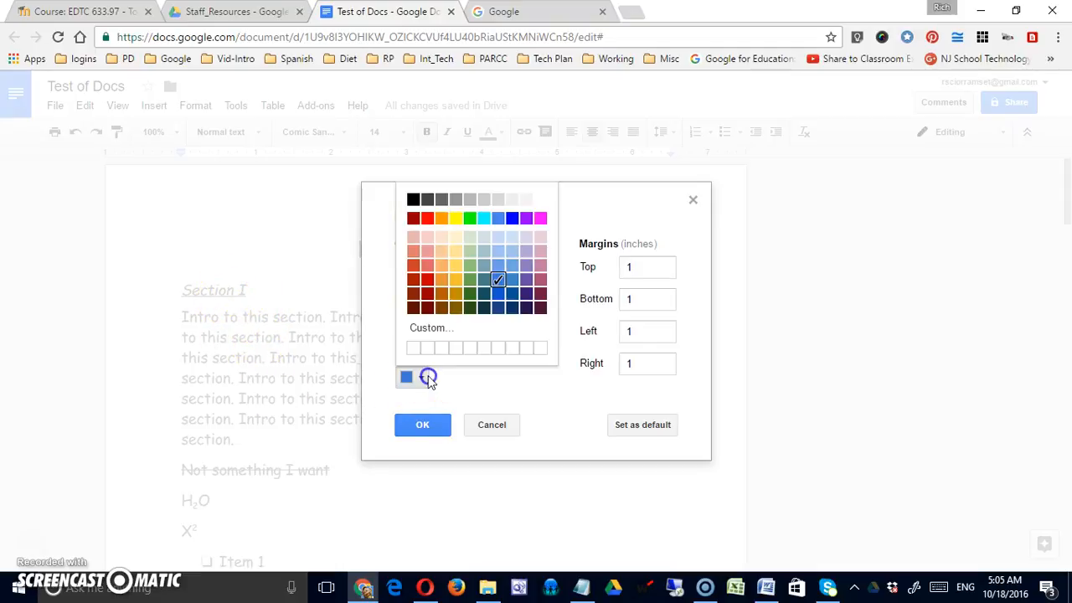
click(540, 201)
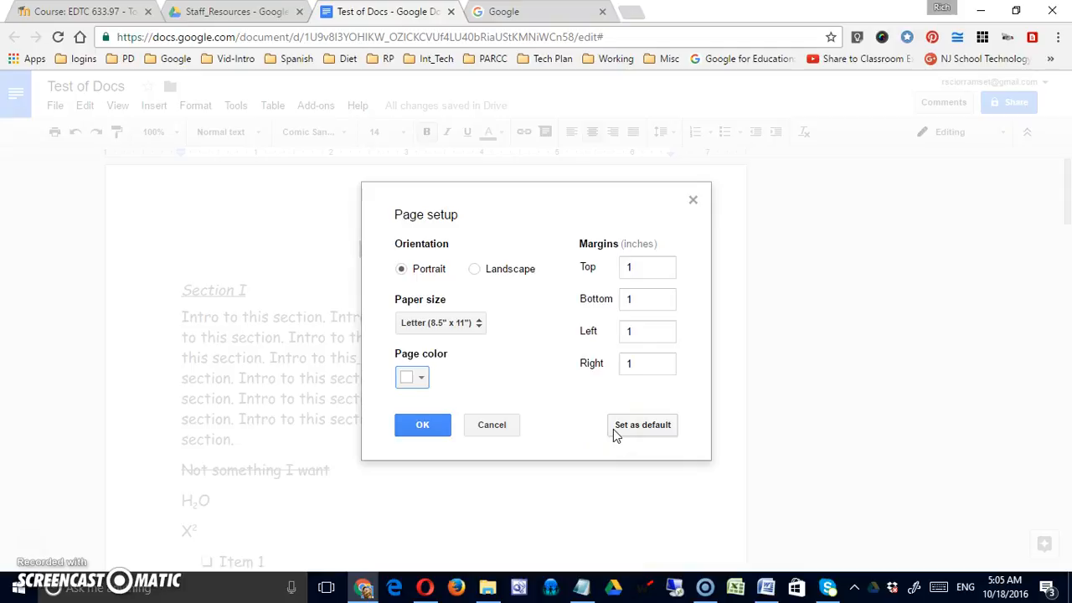
Step: Try left/right margins of .75 and top/bottom of .5 in landscape, then cancel
click(628, 335)
double_click(628, 335)
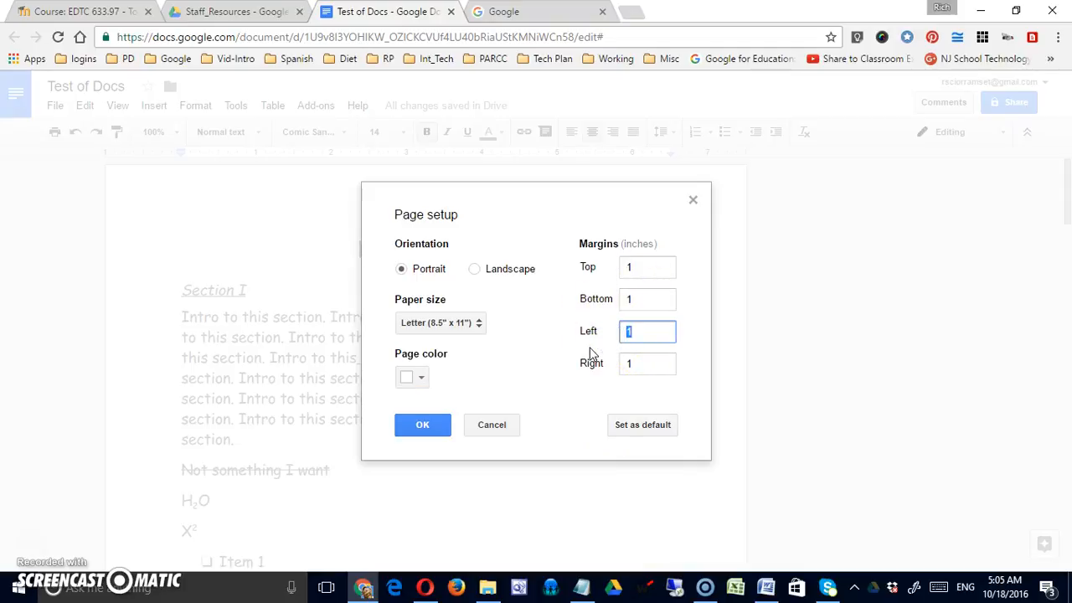
text(.75)
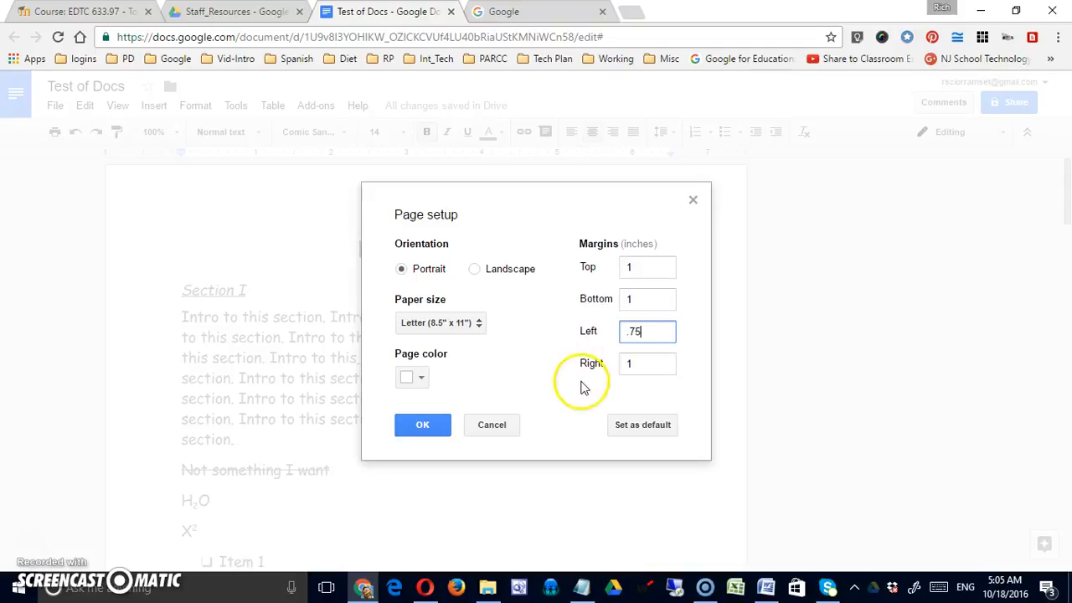
key(Tab)
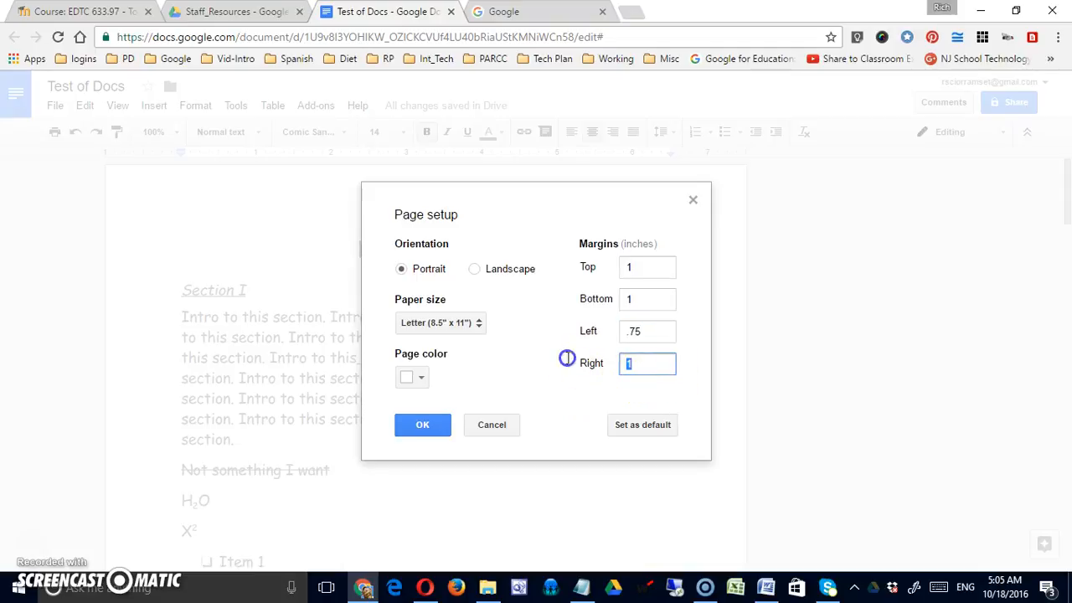
text(.75)
drag(634, 266, 610, 265)
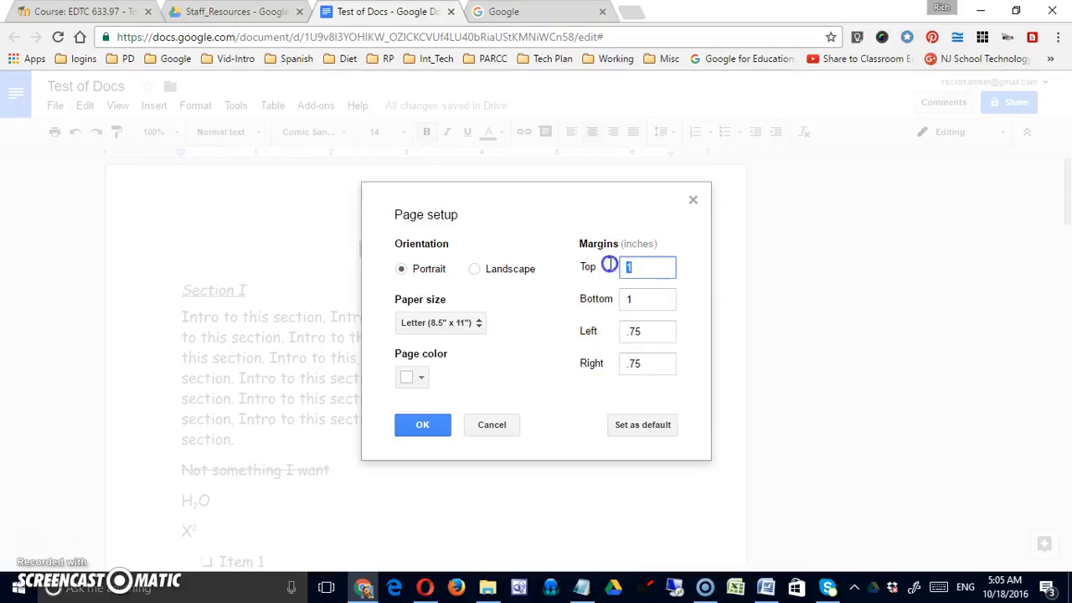
text(.5)
click(637, 303)
drag(637, 303, 604, 307)
text(.5)
click(474, 269)
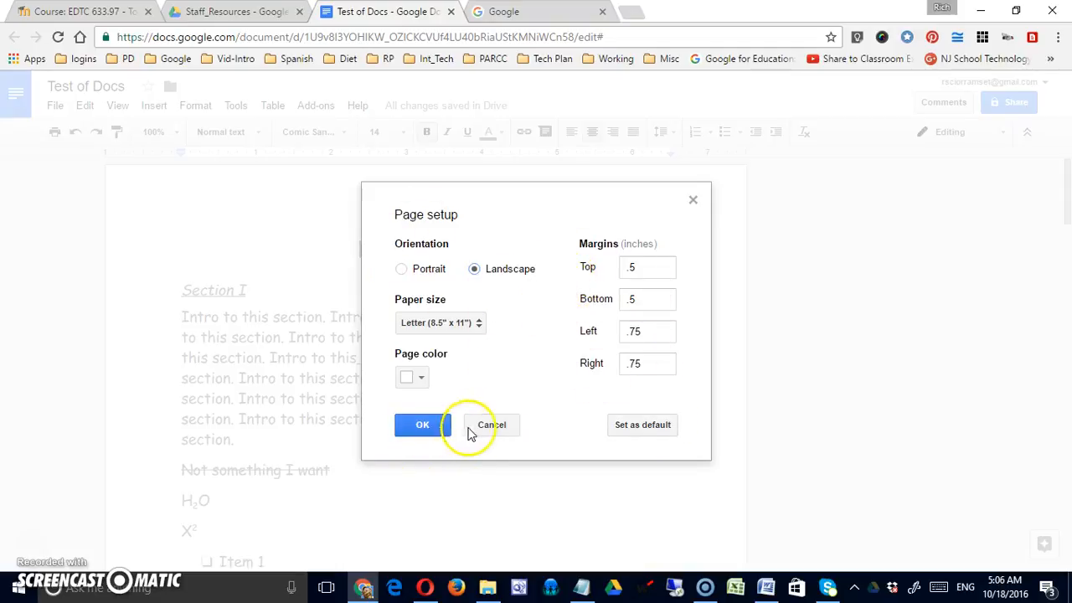
click(504, 425)
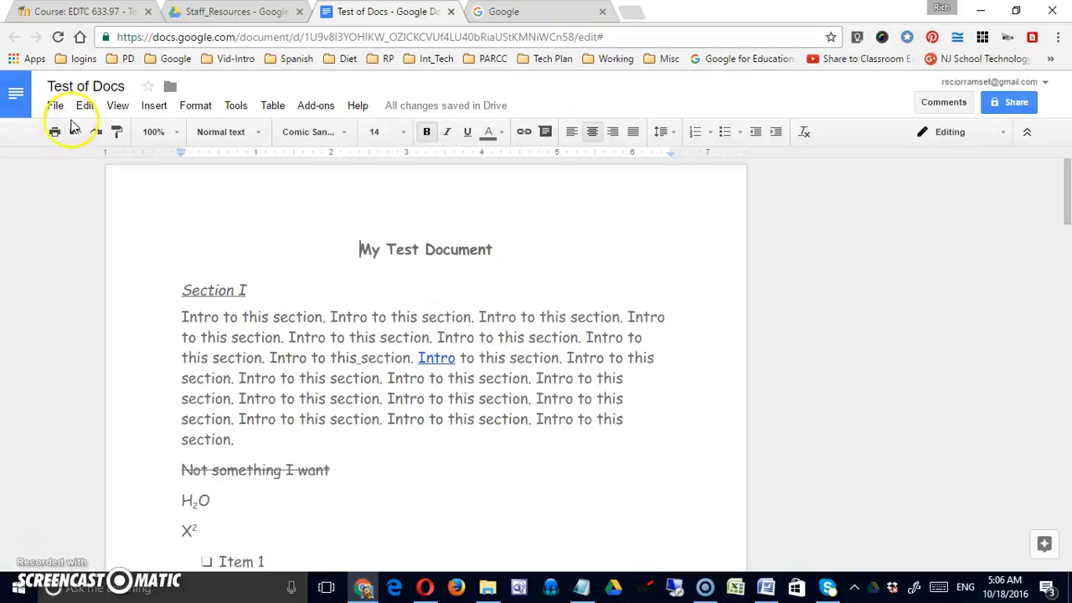
Step: Review the Download as formats, from Word to EPUB, then choose Publish to the web
click(55, 105)
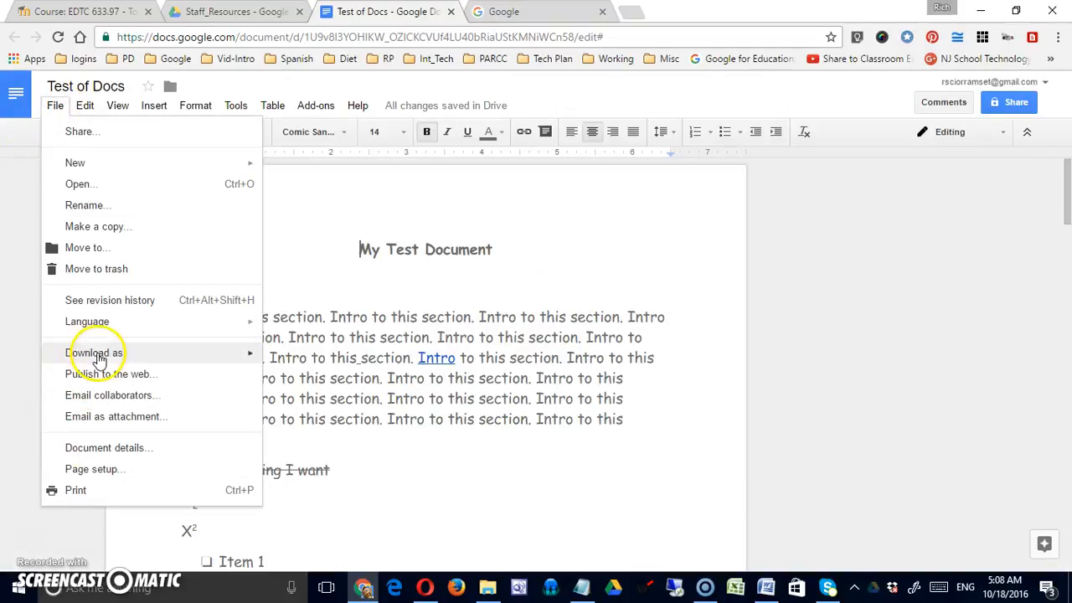
mouse_move(117, 356)
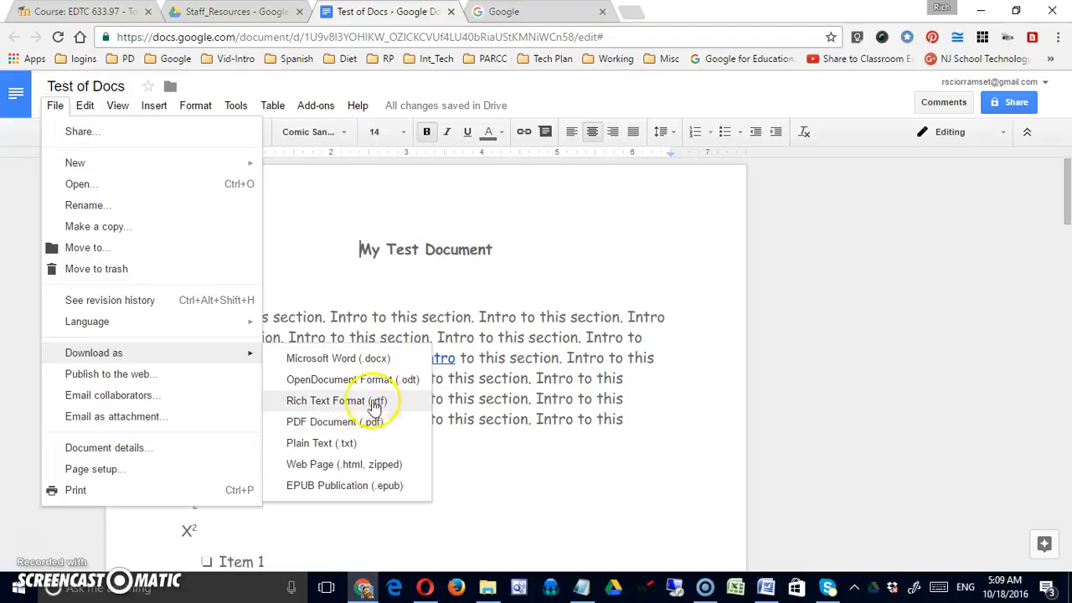
click(130, 373)
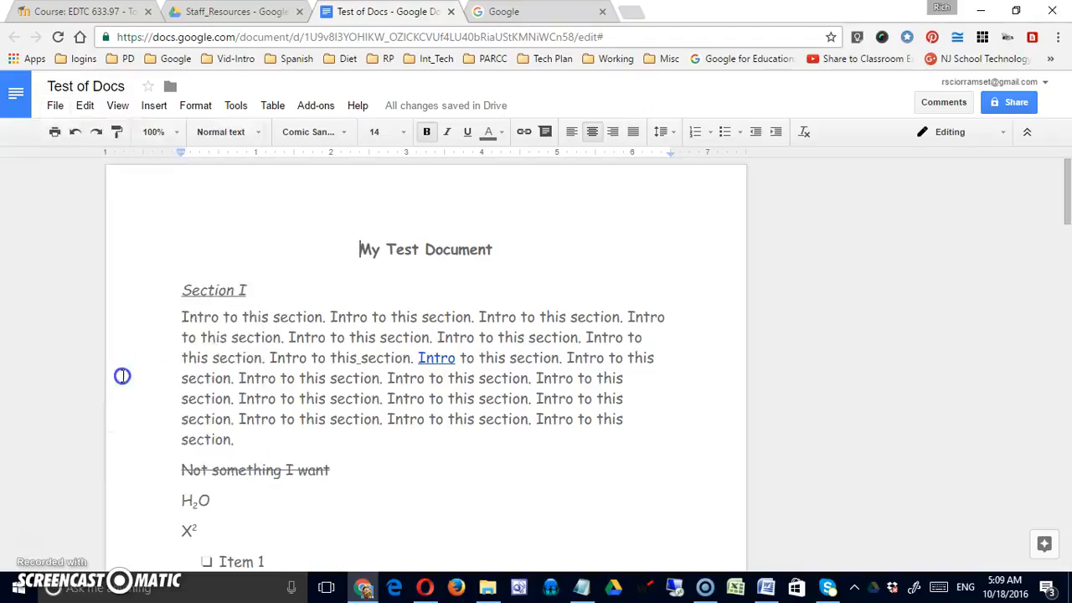
Step: Expand Published content & settings, compare the Link and Embed tabs, then close unpublished
click(141, 410)
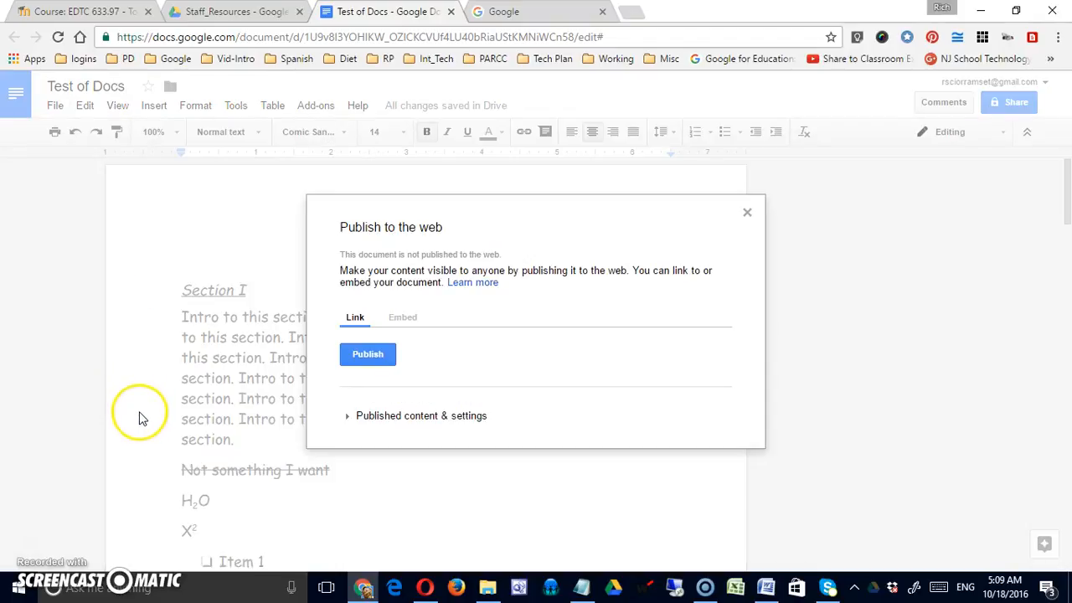
click(367, 361)
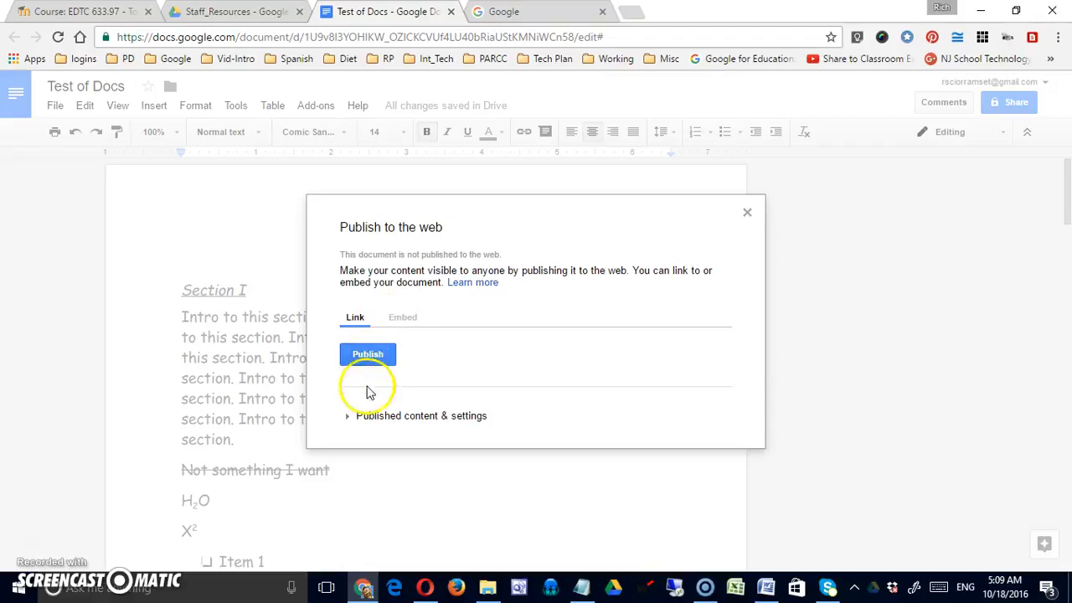
click(347, 417)
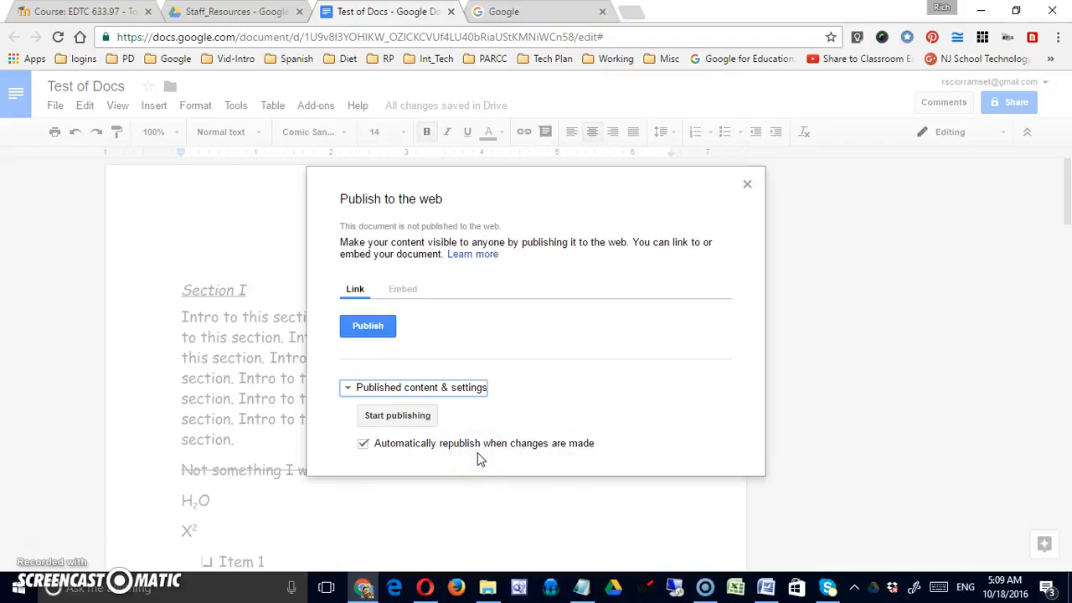
click(360, 448)
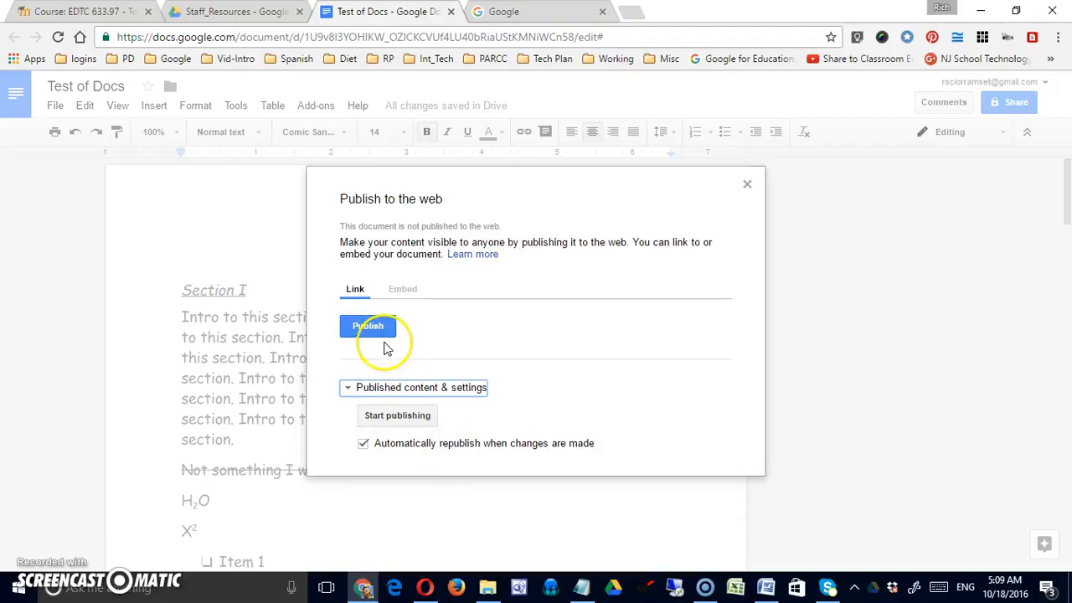
click(395, 292)
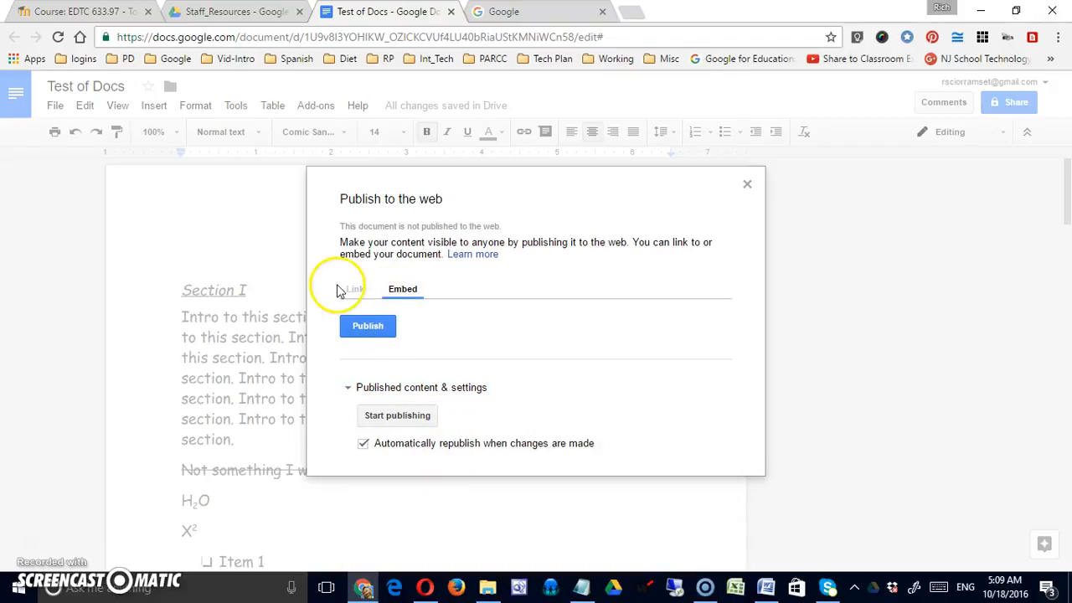
click(355, 294)
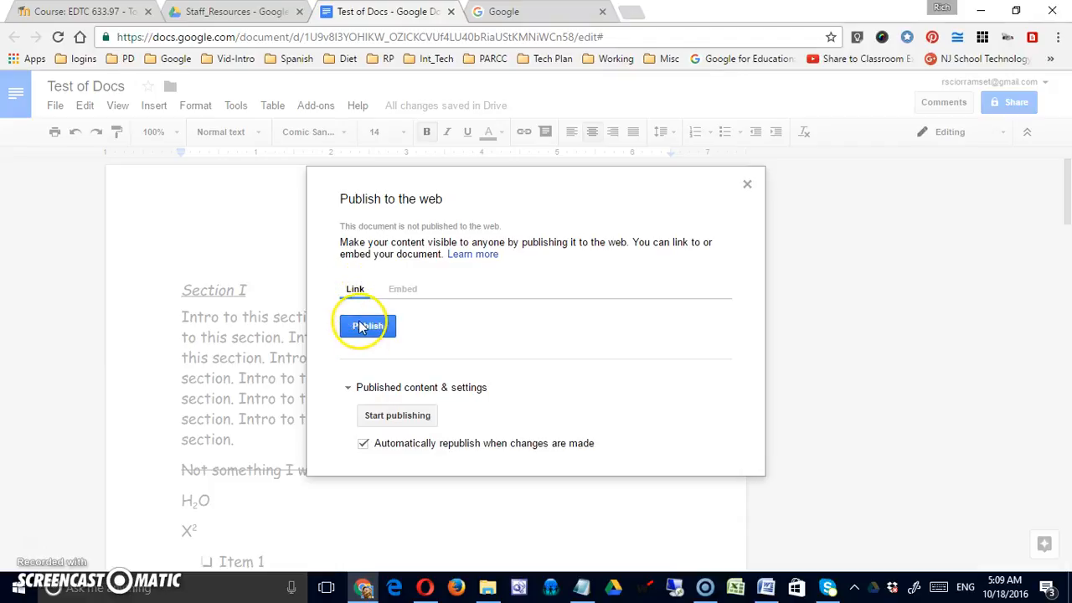
click(402, 290)
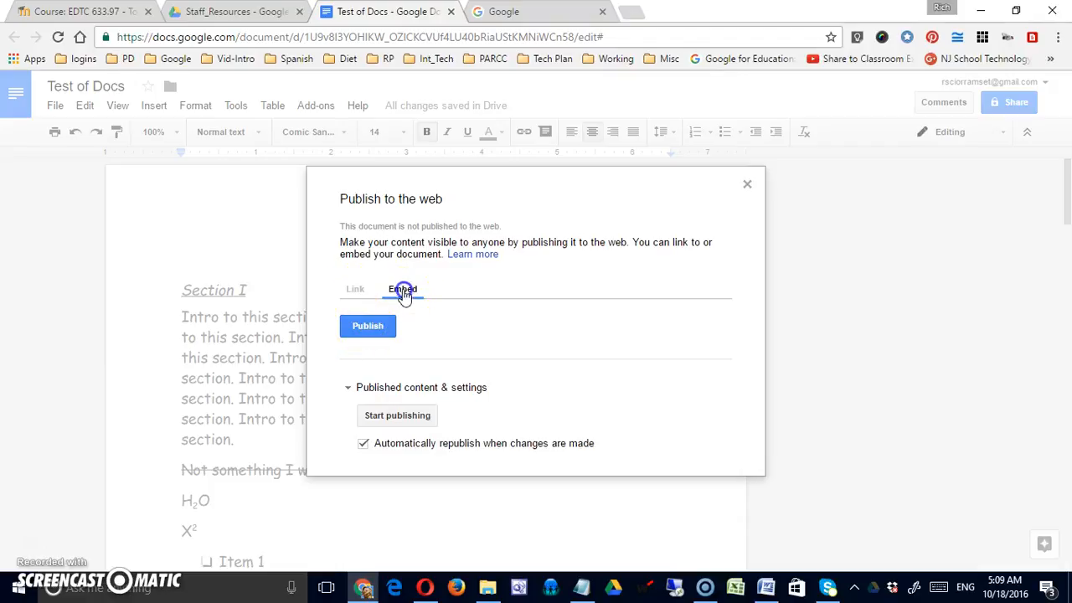
click(348, 388)
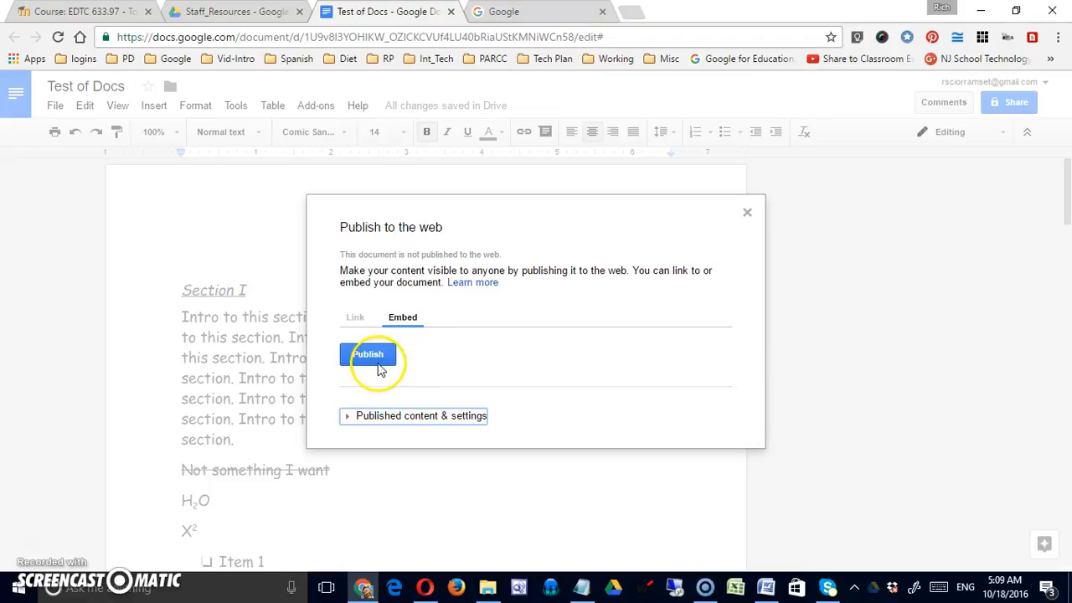
click(746, 212)
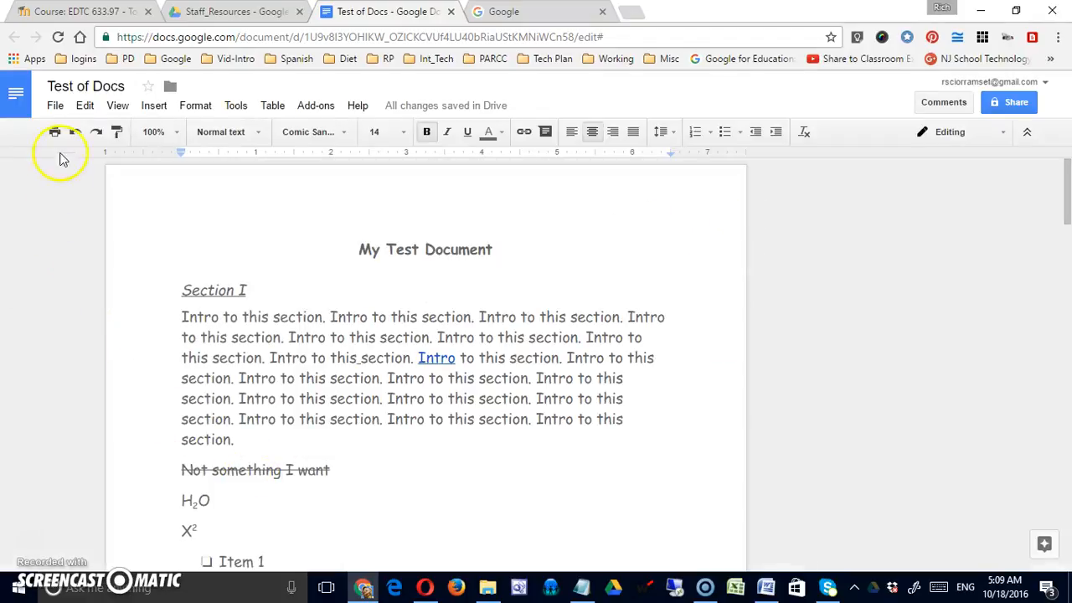
Step: Invite one collaborator by e-mail address to Test of Docs and send the share invitation
click(55, 108)
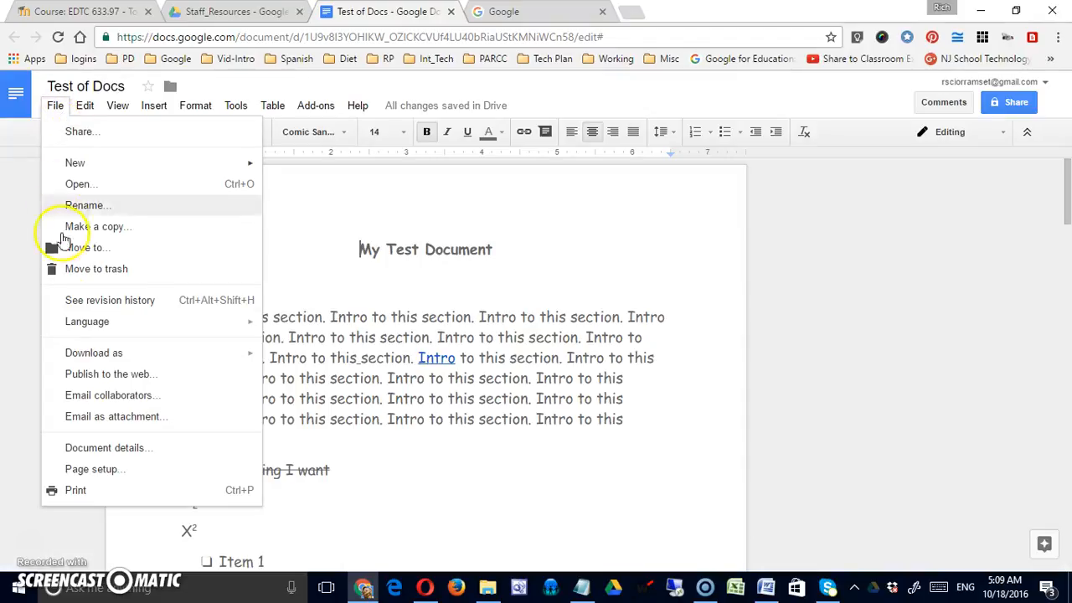
click(106, 400)
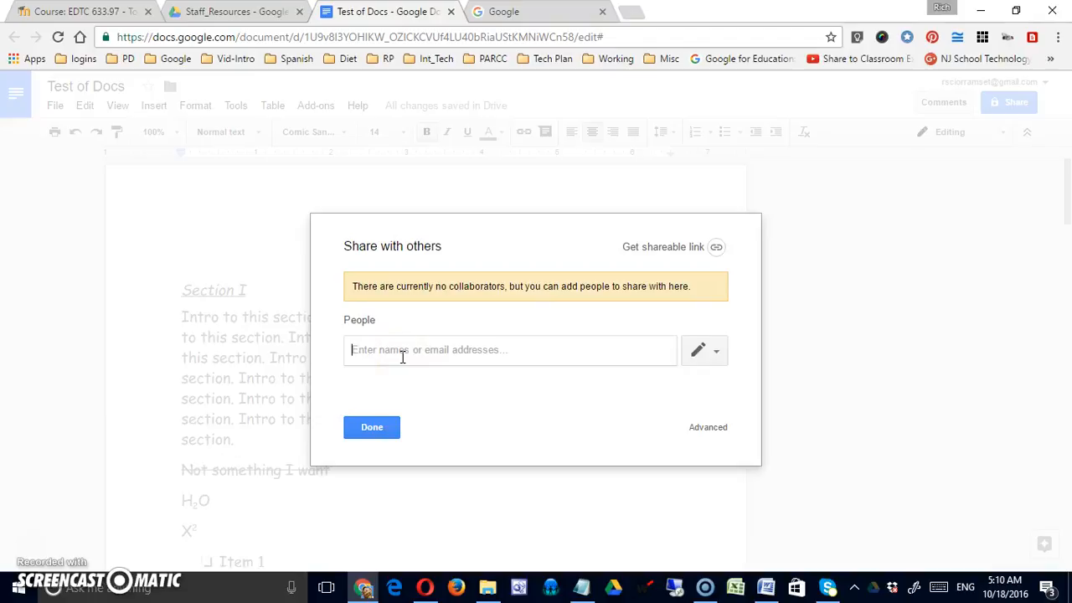
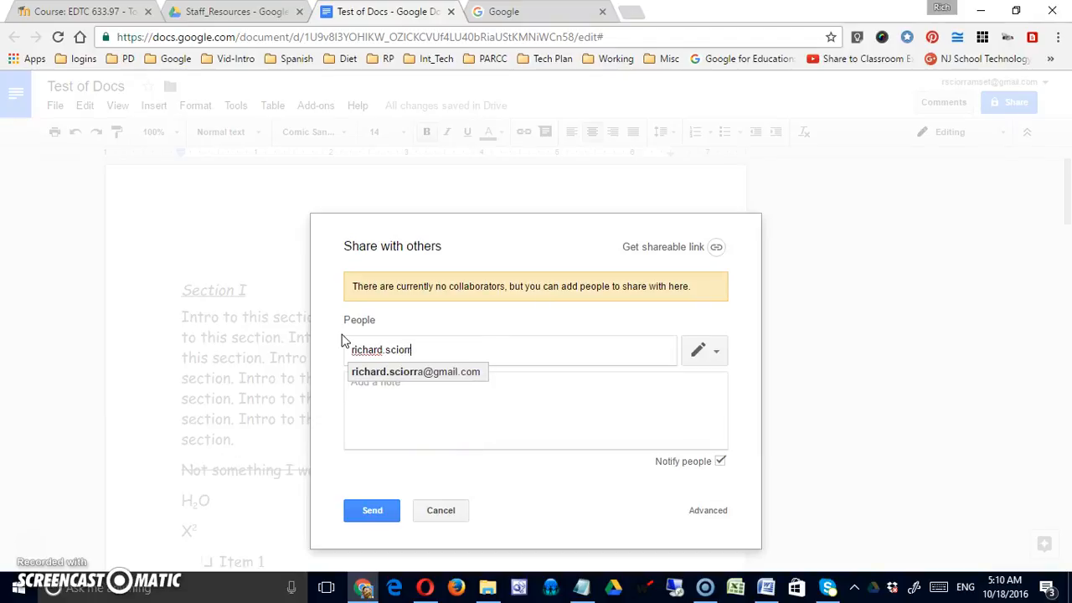
key(Return)
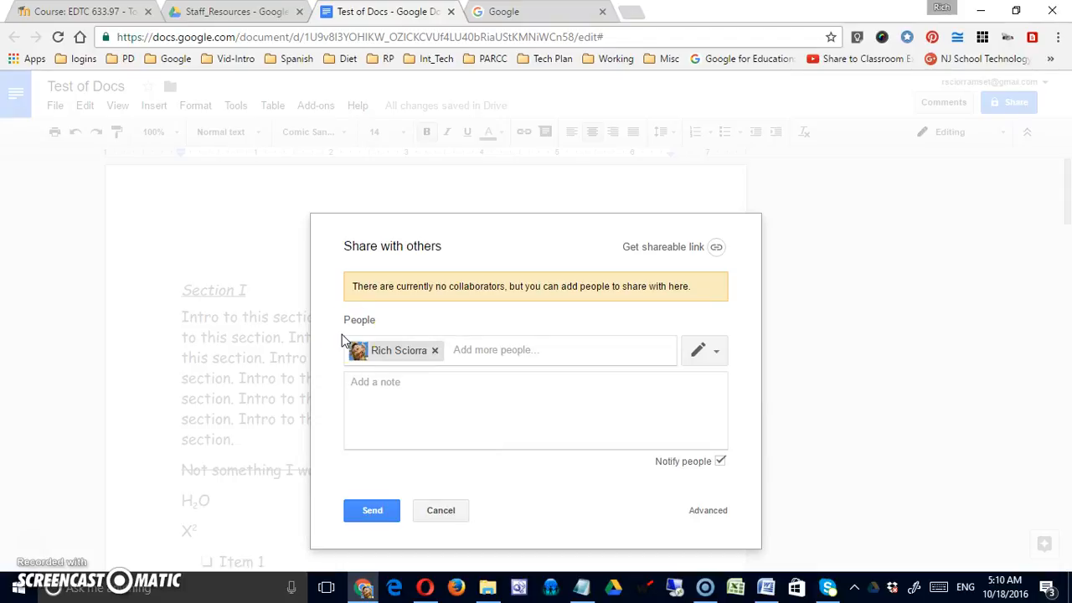
click(376, 514)
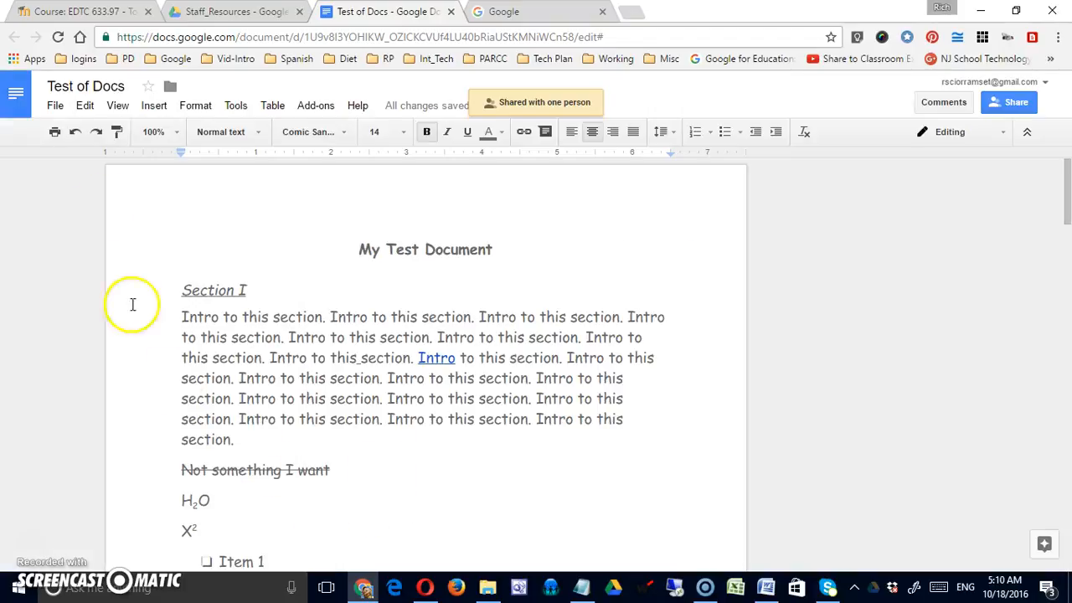
click(55, 107)
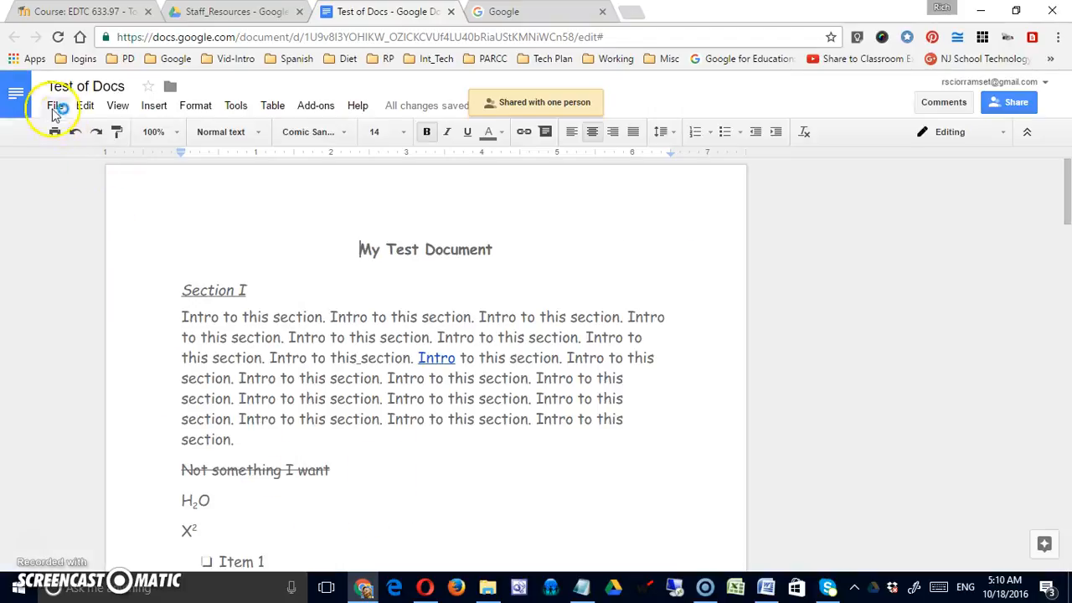
click(54, 108)
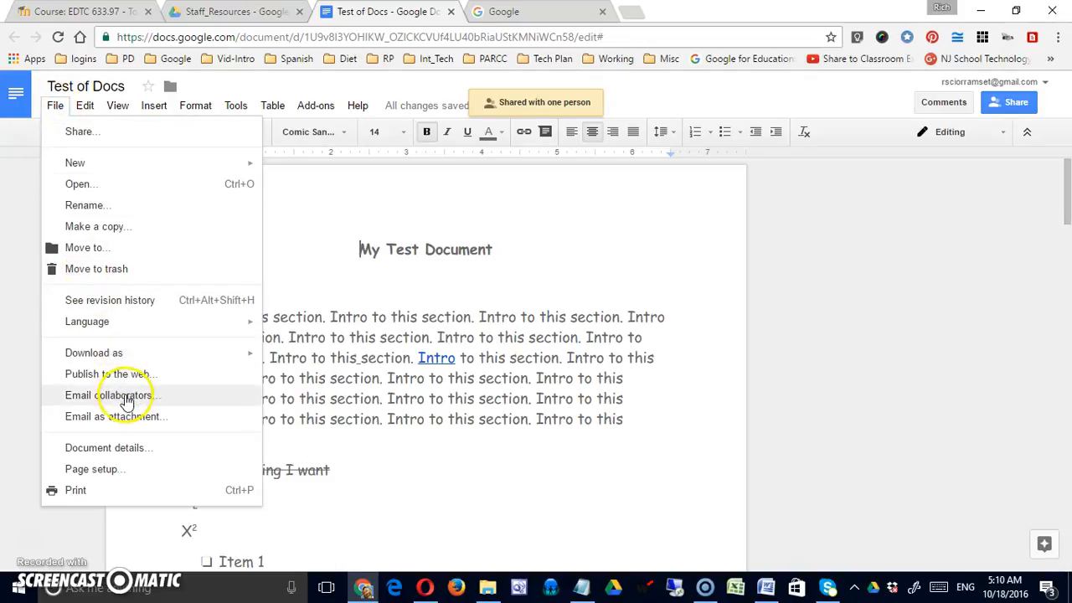
click(124, 396)
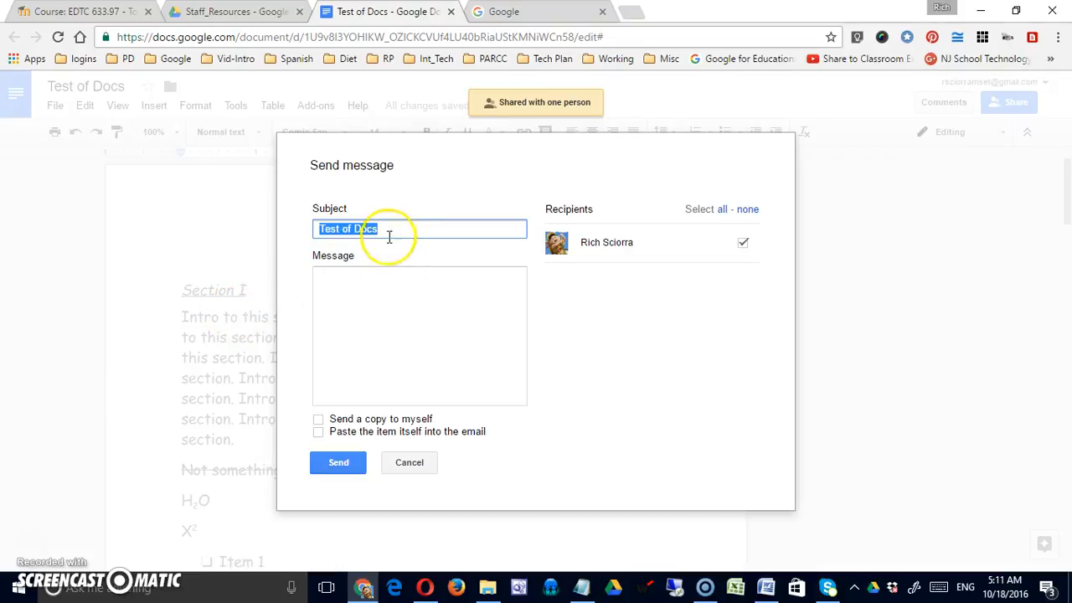
click(424, 295)
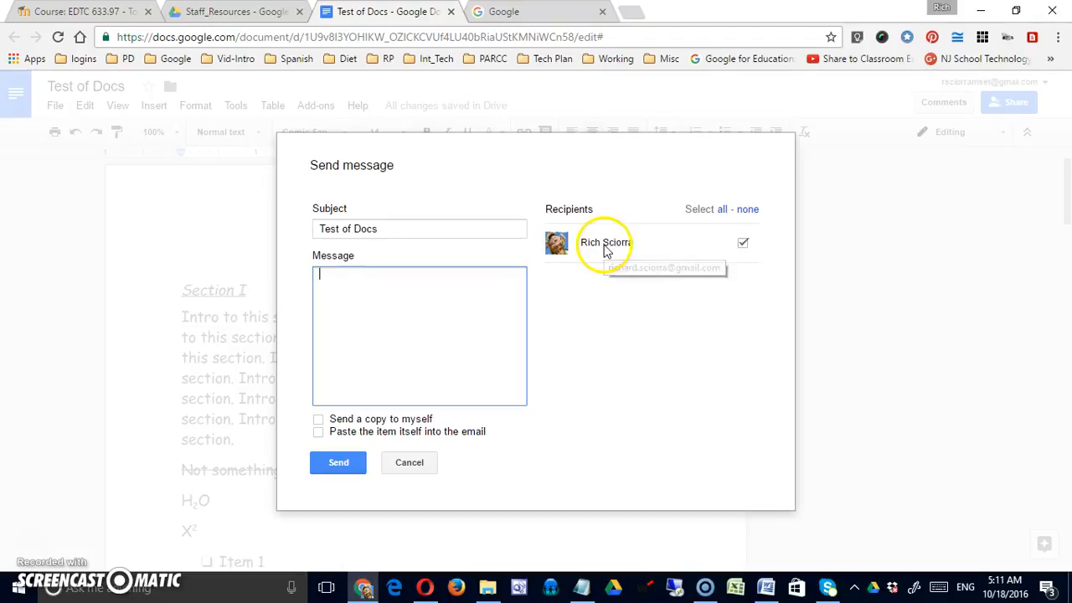
click(746, 210)
click(722, 210)
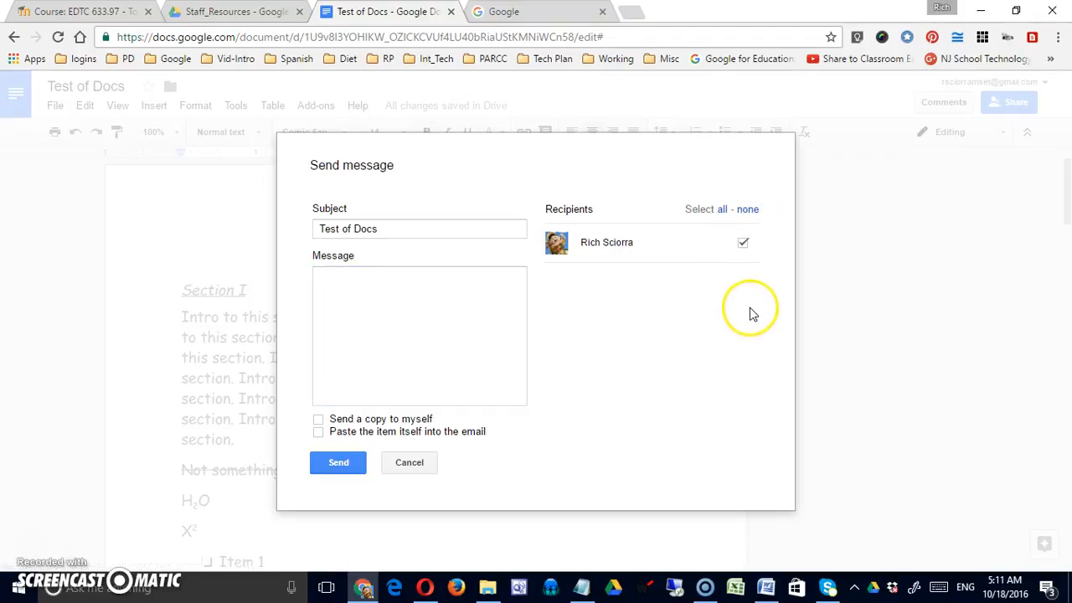
click(352, 277)
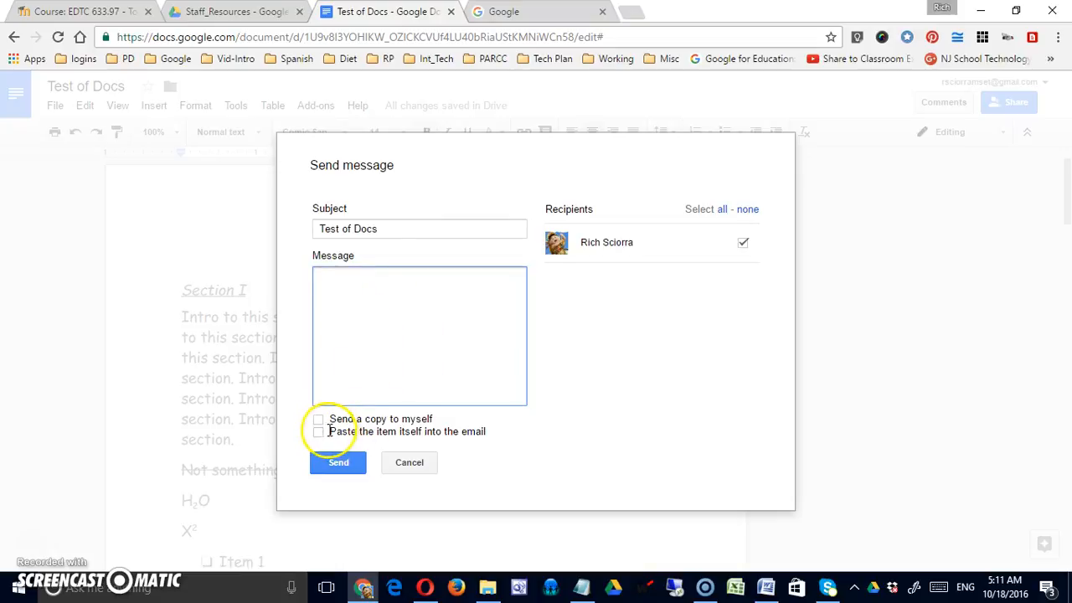
click(319, 419)
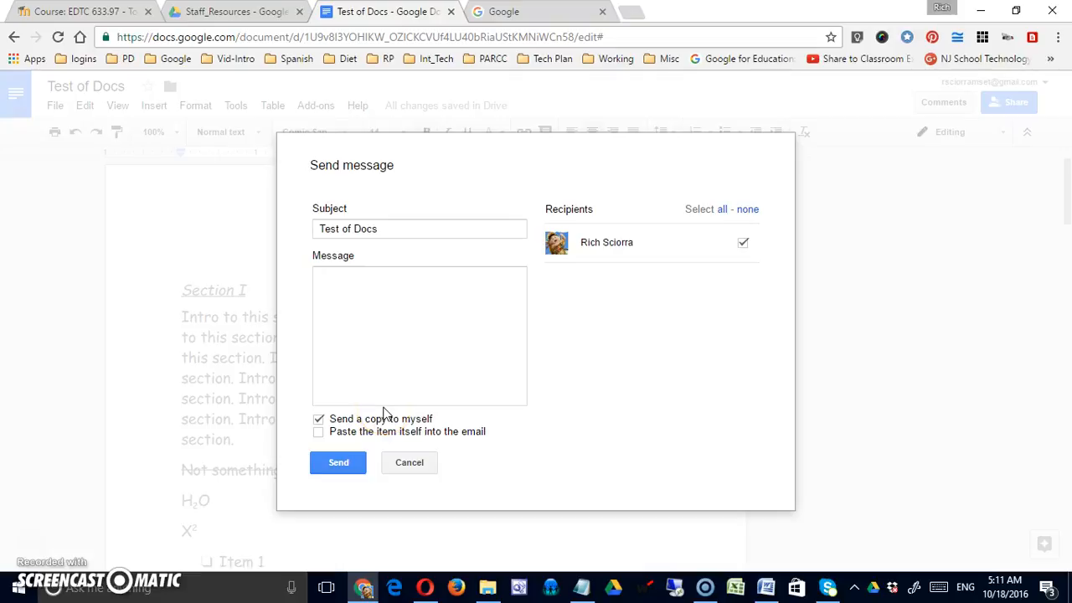
click(319, 431)
click(409, 463)
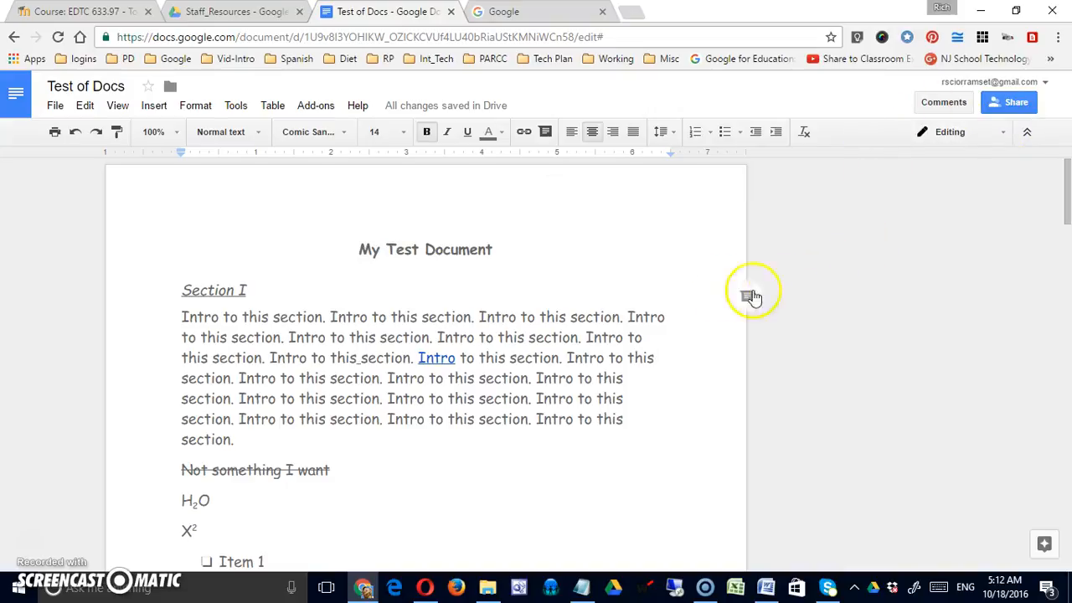
click(54, 106)
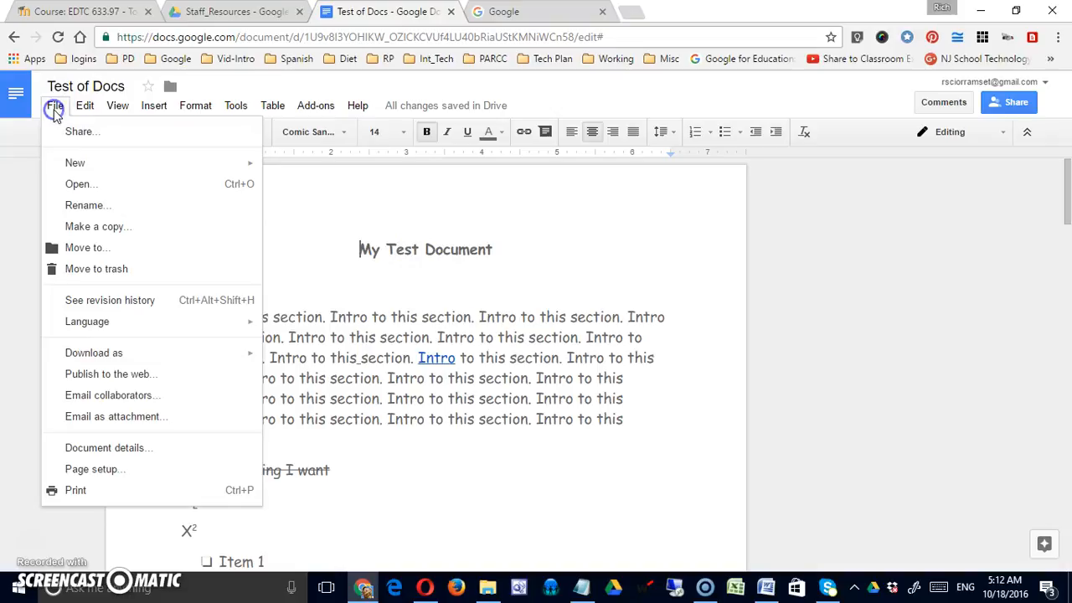
click(132, 417)
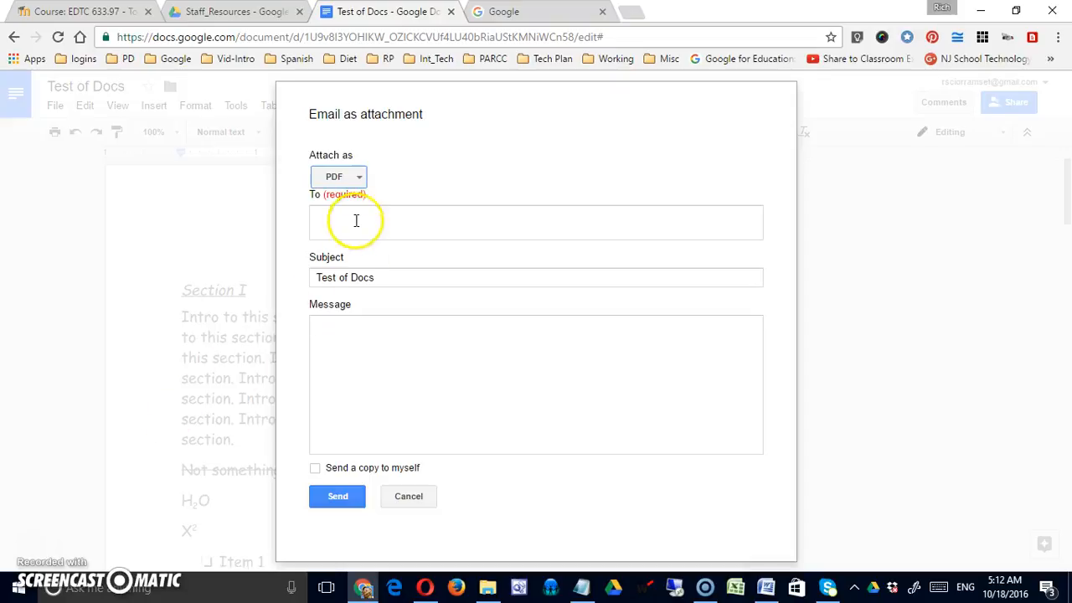
click(356, 178)
click(356, 181)
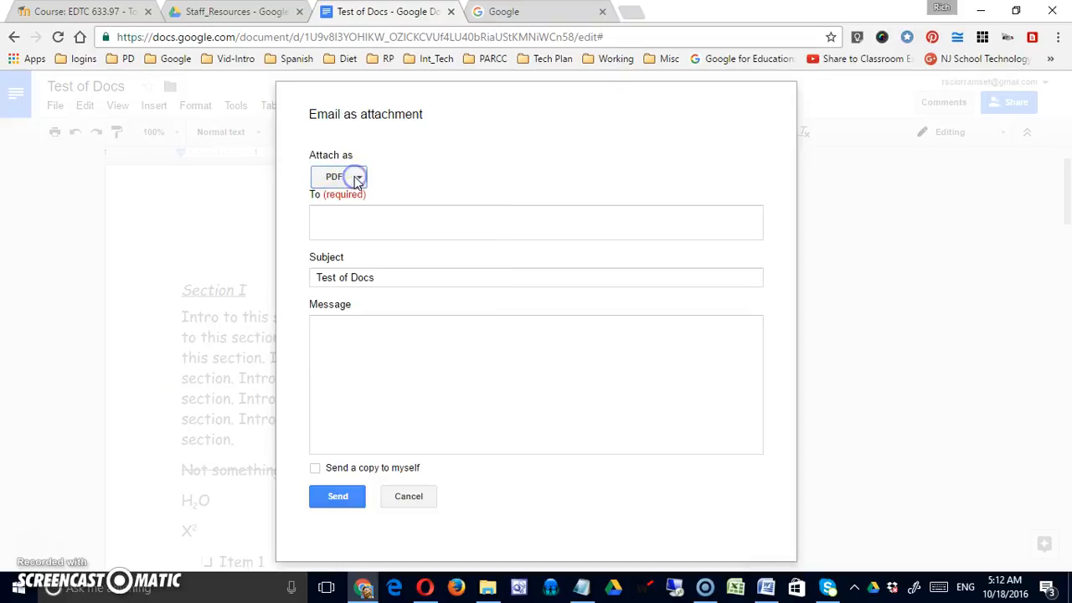
click(356, 220)
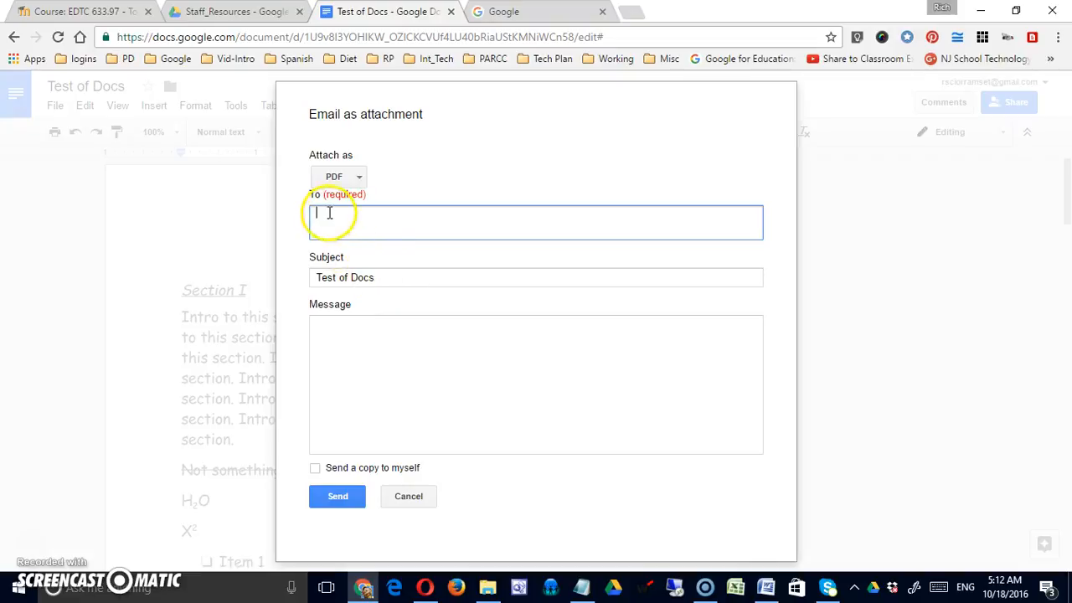
click(353, 177)
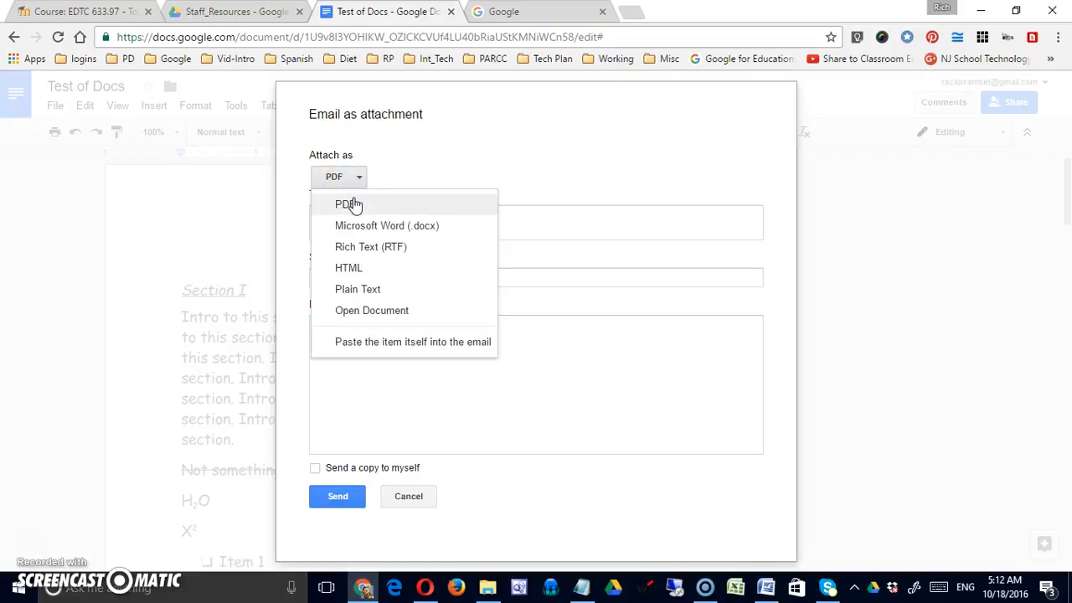
click(362, 231)
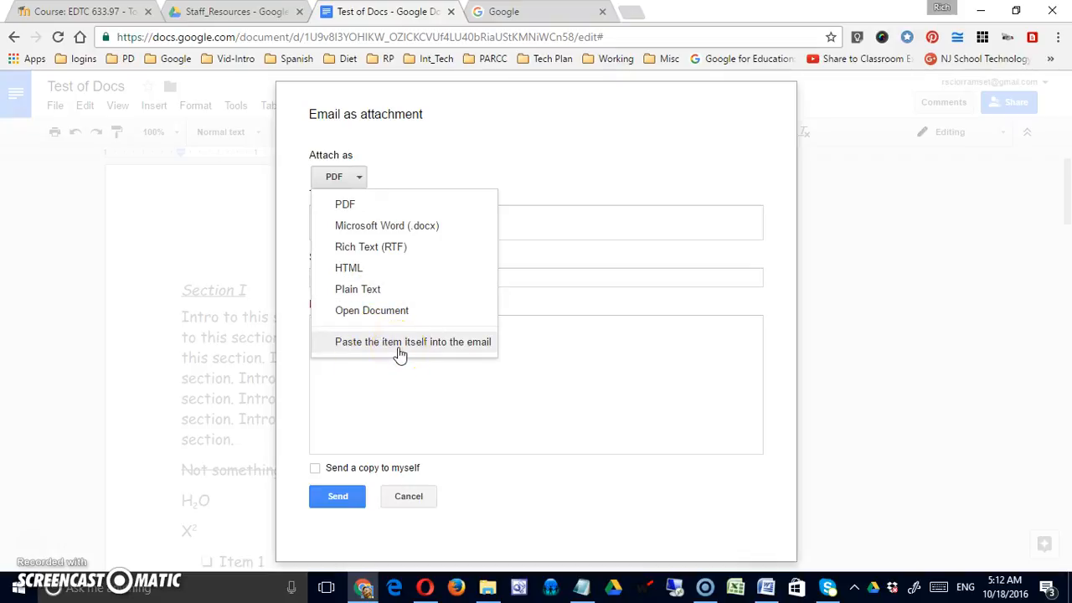
click(409, 495)
click(409, 495)
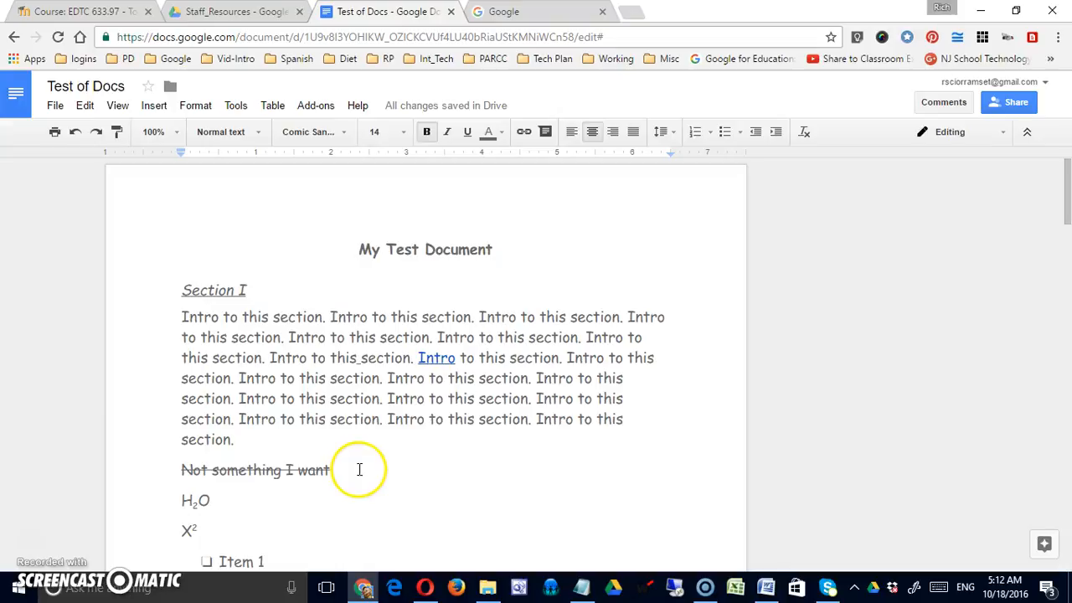
click(52, 106)
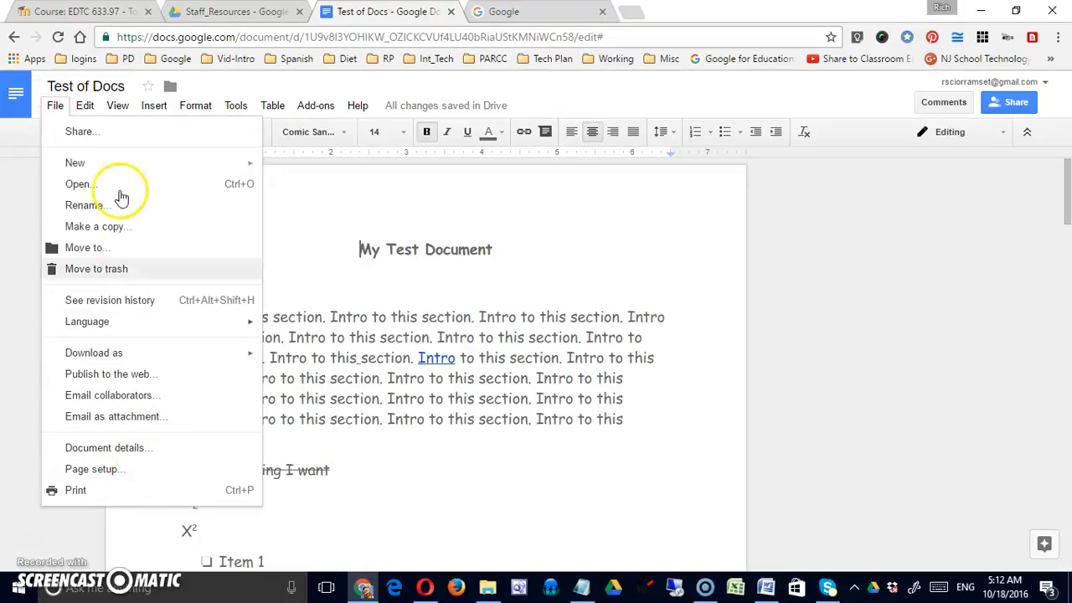
mouse_move(159, 366)
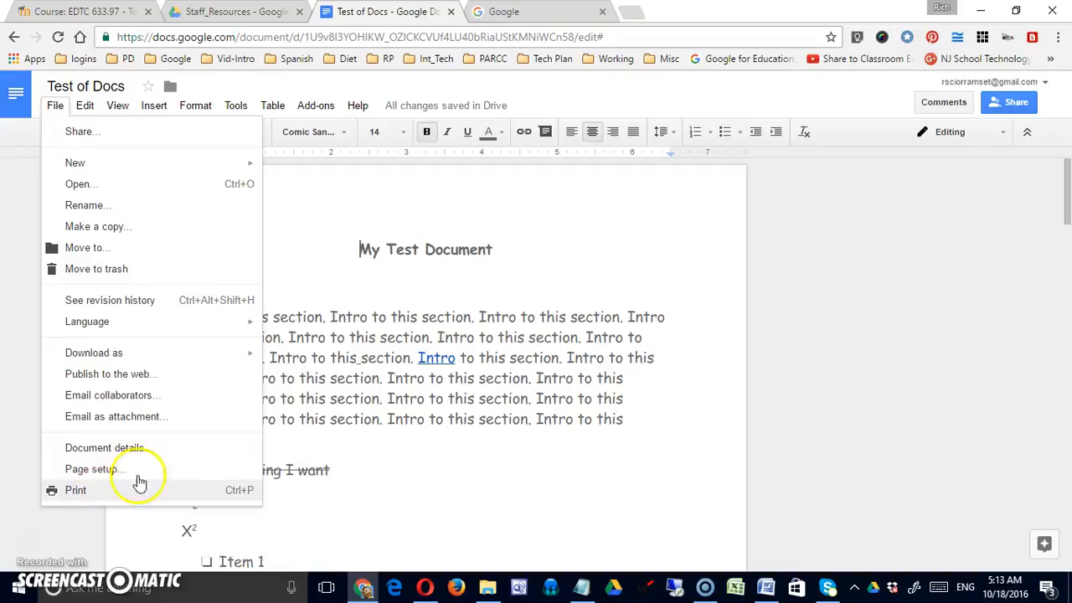
click(382, 373)
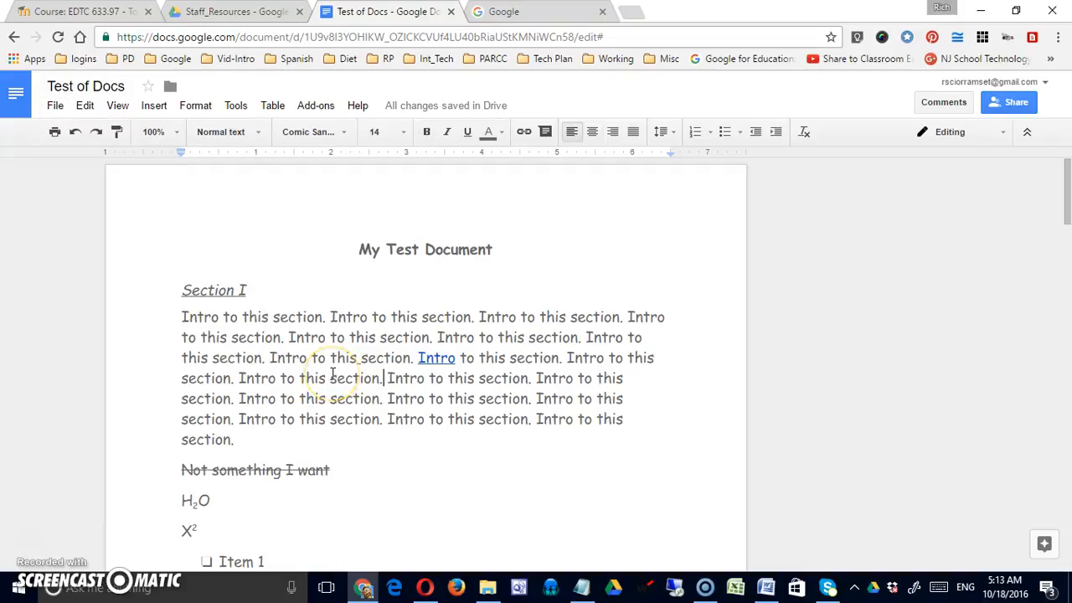